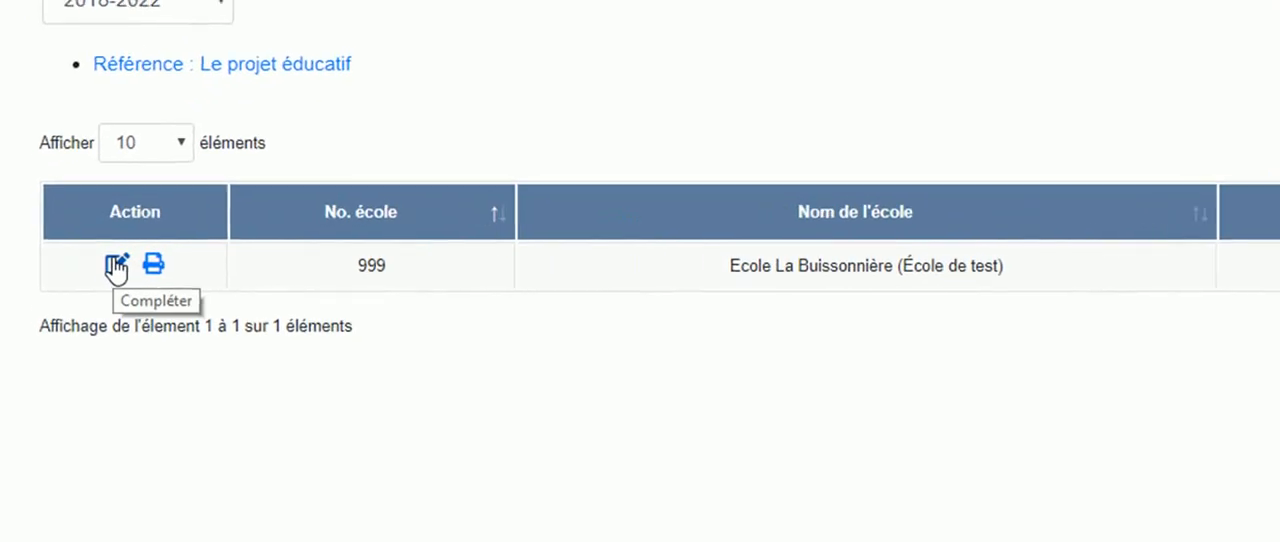
Open the educational project of Ecole La Buissonnière for completion and save "Cette école..." as the Contexte de l'établissement
left_click(167, 268)
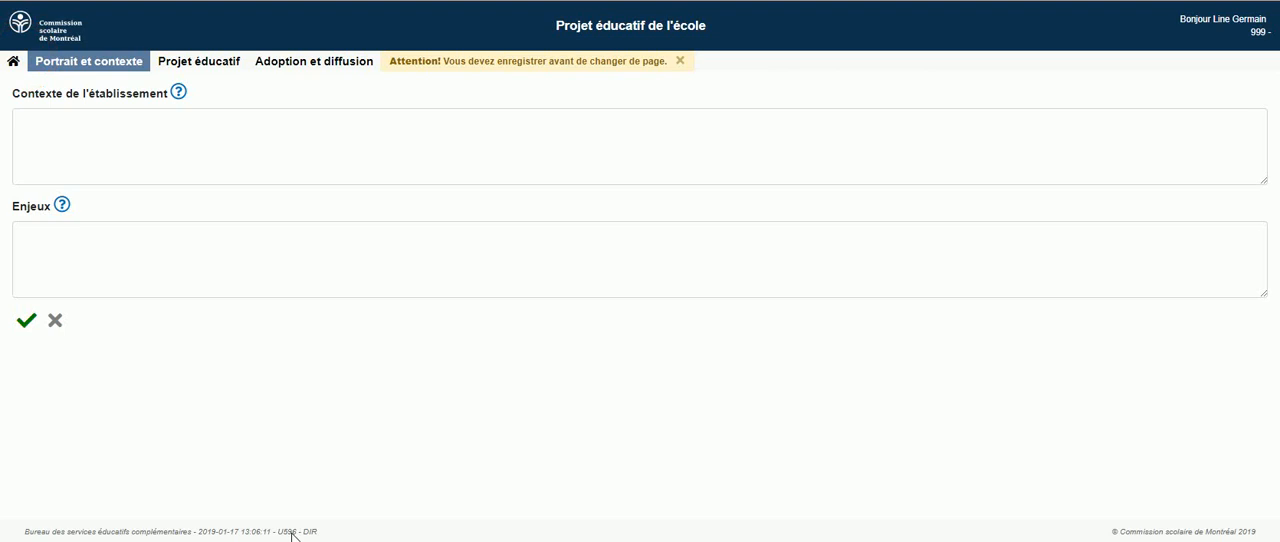
left_click(681, 61)
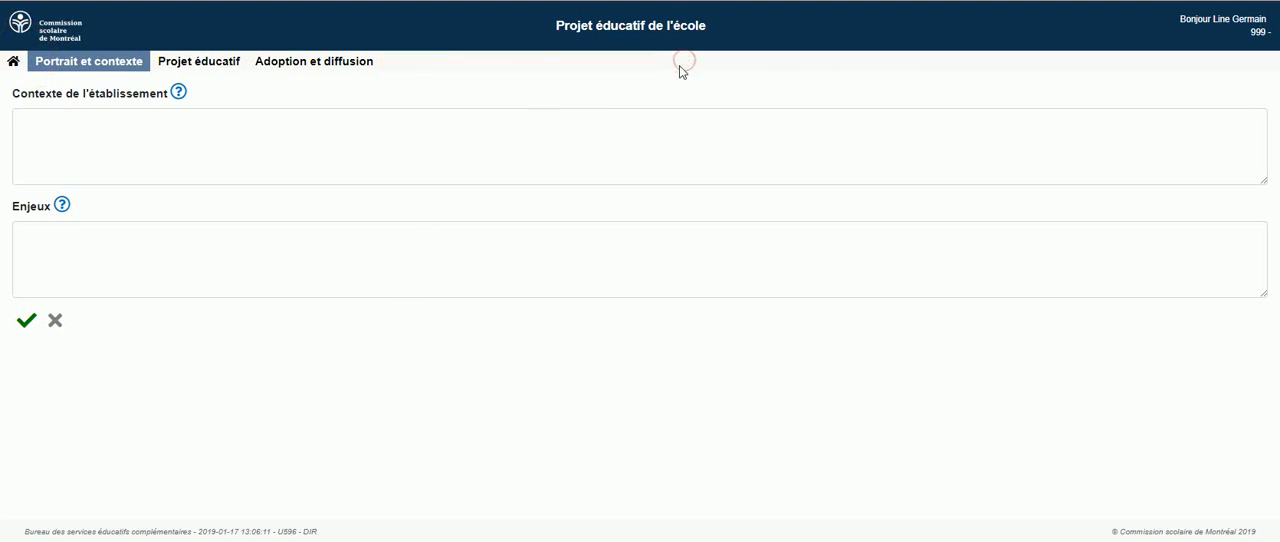
left_click(26, 126)
type("Ce")
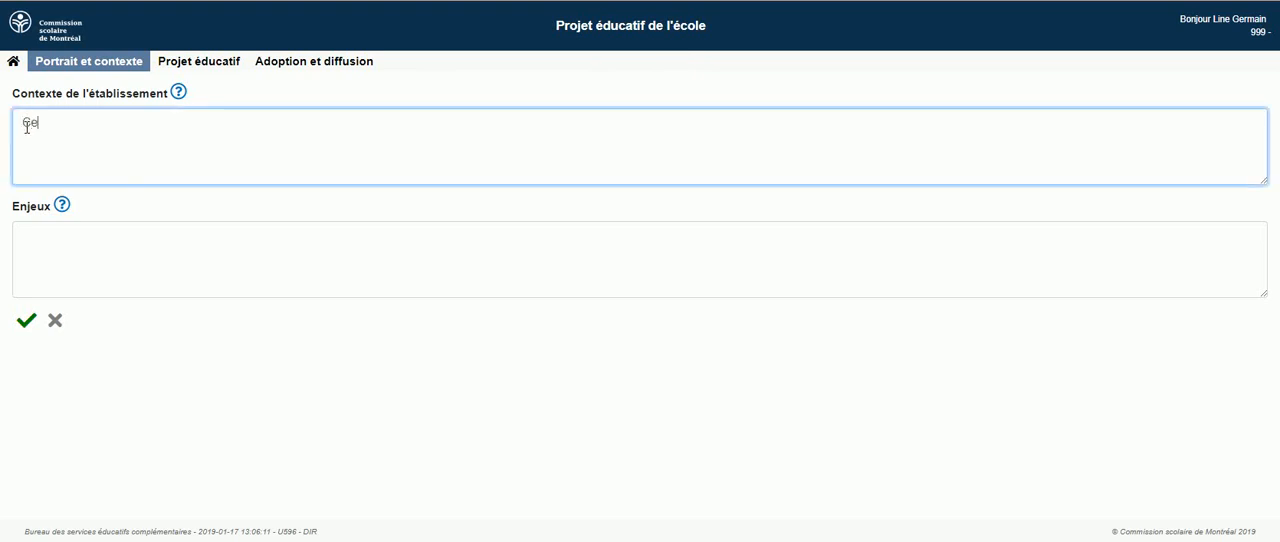
type("tte école...")
left_click(26, 322)
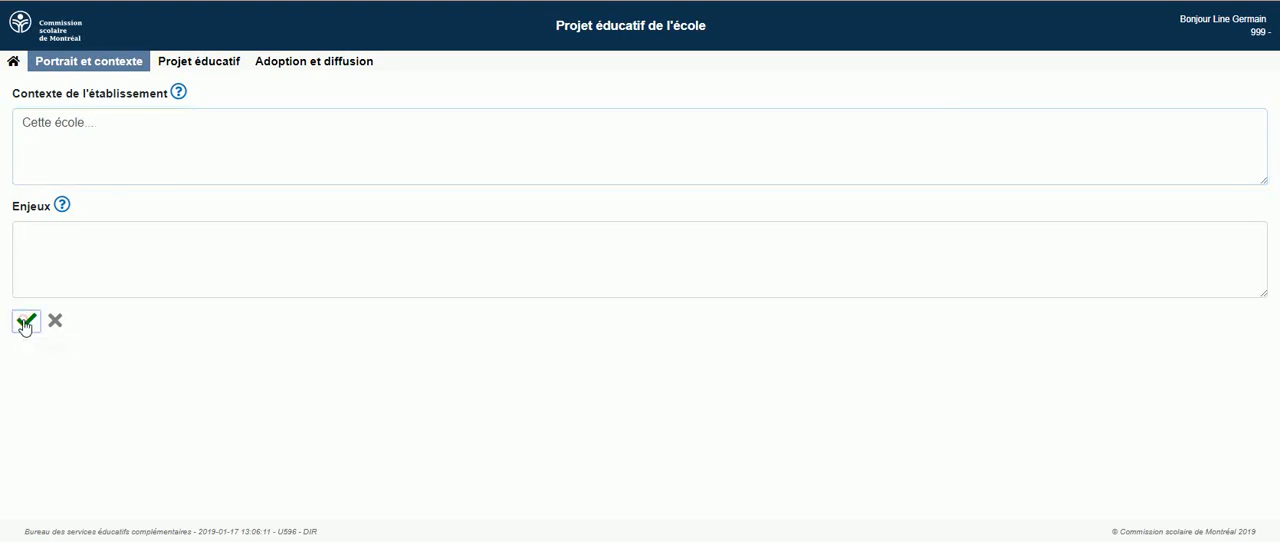
Change the Contexte de l'établissement text to "Cette école est..." and save it
left_click(104, 122)
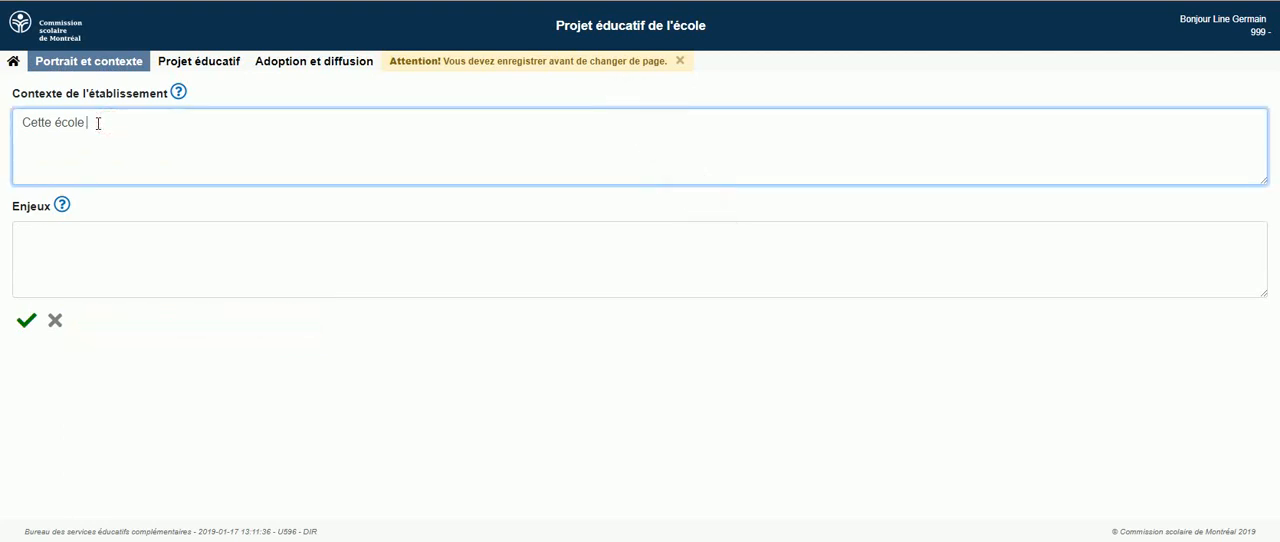
type("est...")
left_click(29, 321)
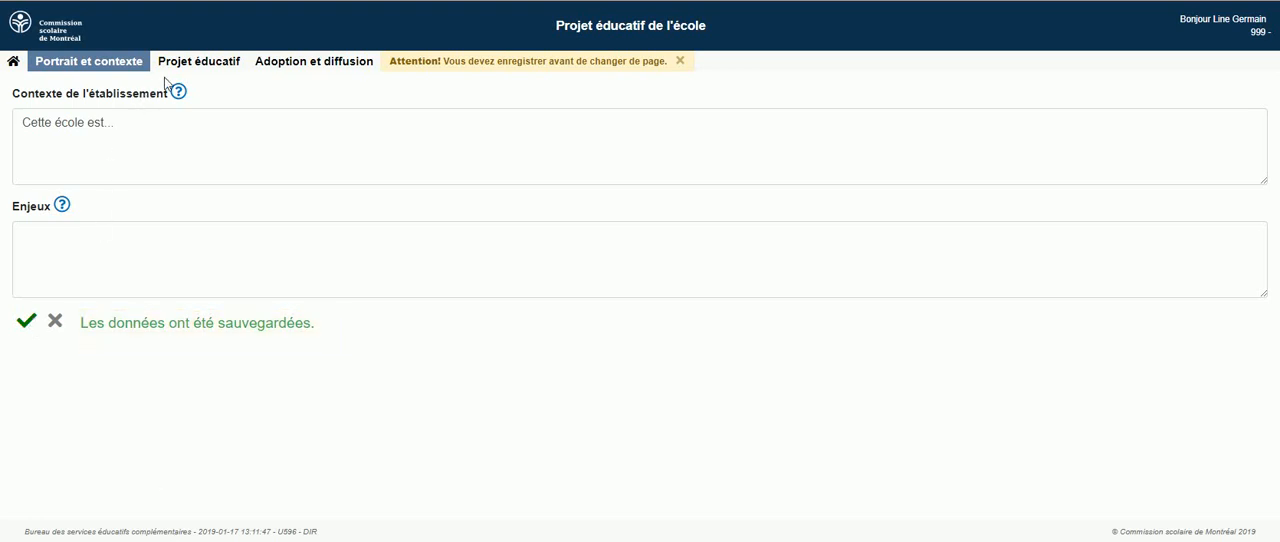
Start a new orientation in the Projet éducatif section using the suggested wording about raising competencies "en littératie"
mouse_move(181, 95)
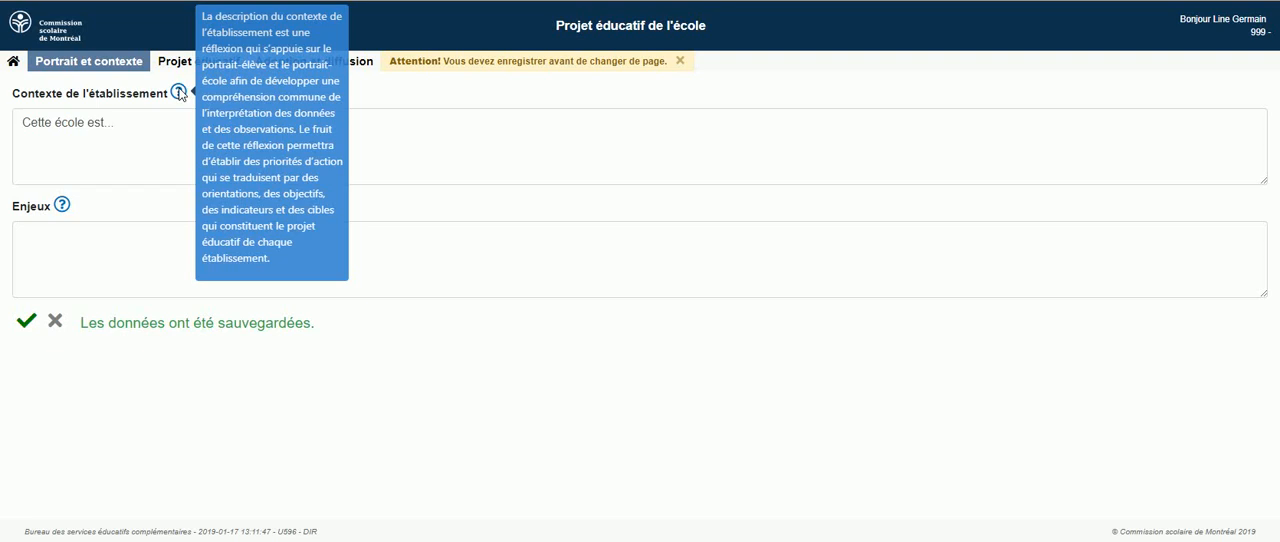
mouse_move(64, 210)
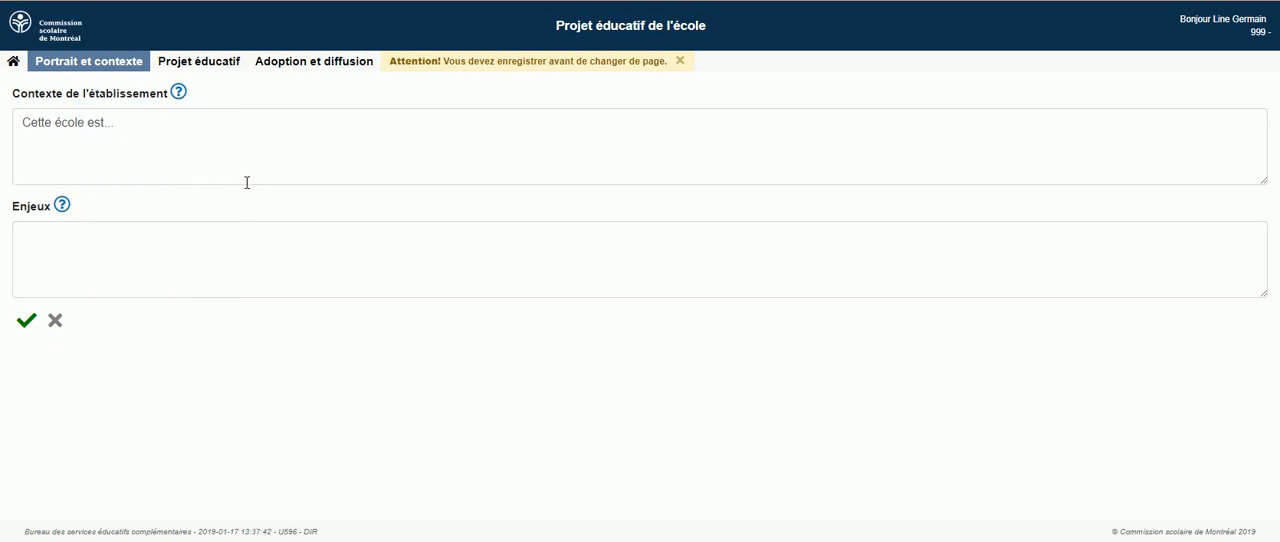
left_click(200, 63)
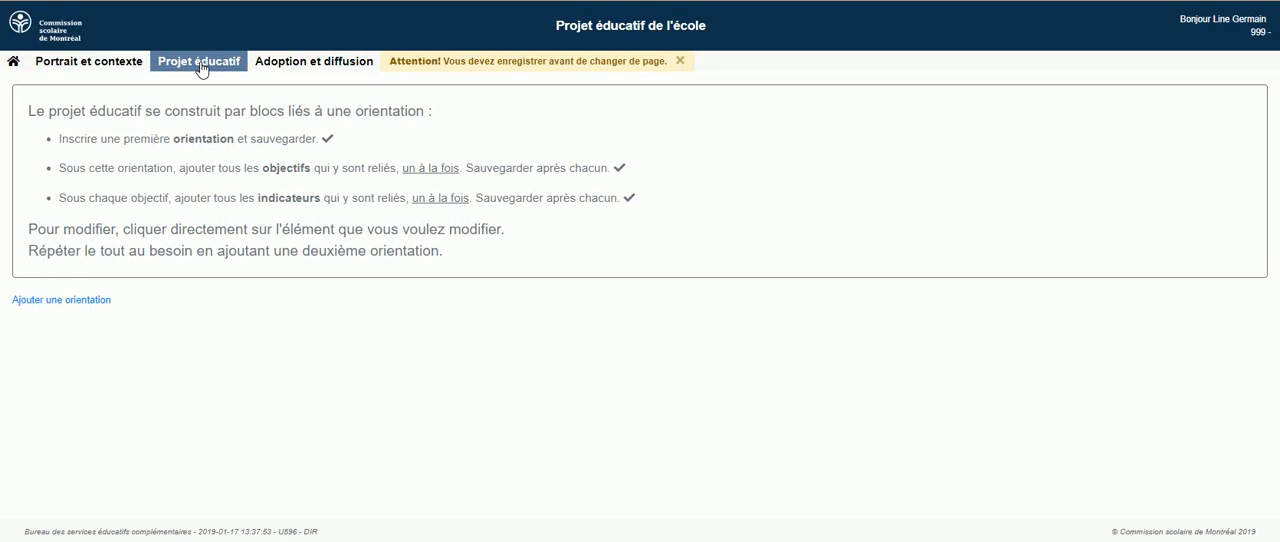
left_click(57, 301)
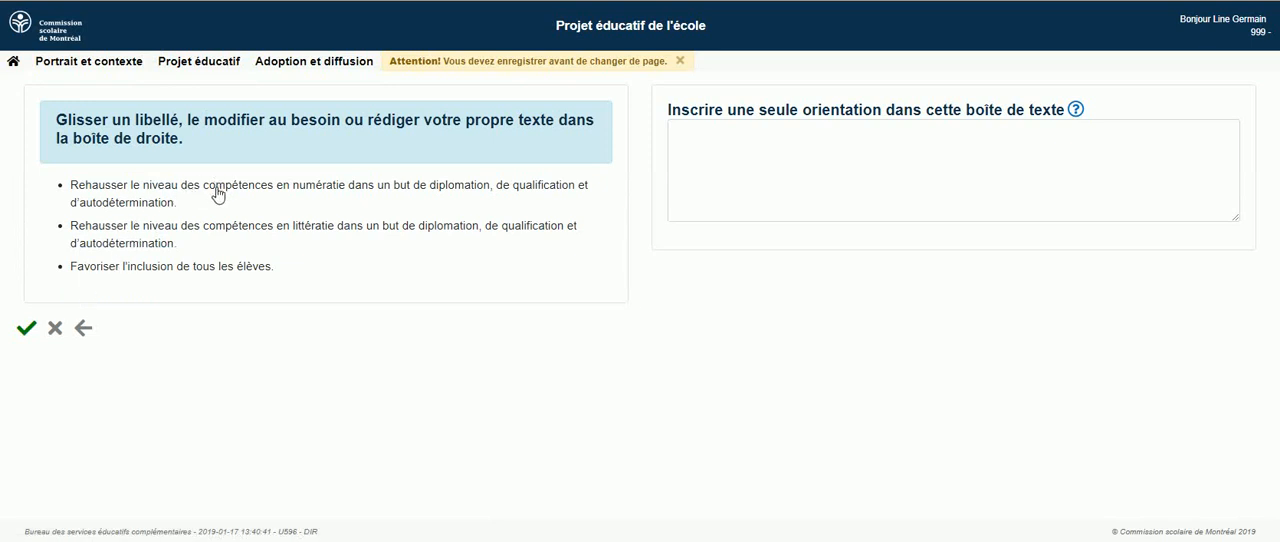
left_click_drag(229, 226, 836, 140)
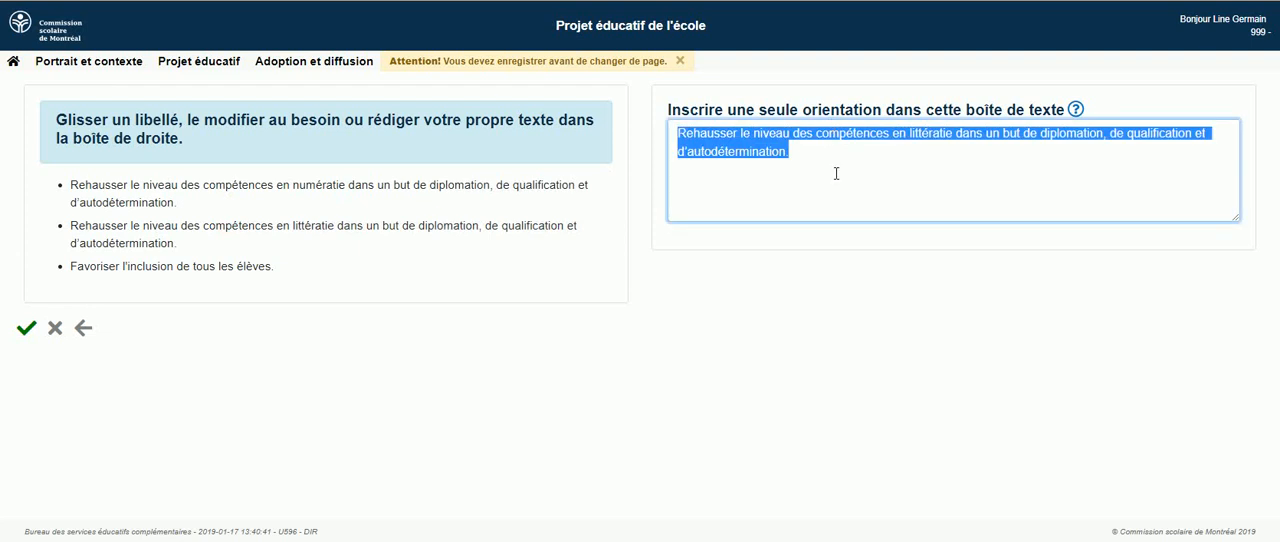
Shorten the orientation to "Rehausser le niveau des compétences en littératie dans un but de diplomation." and save it
left_click(1016, 140)
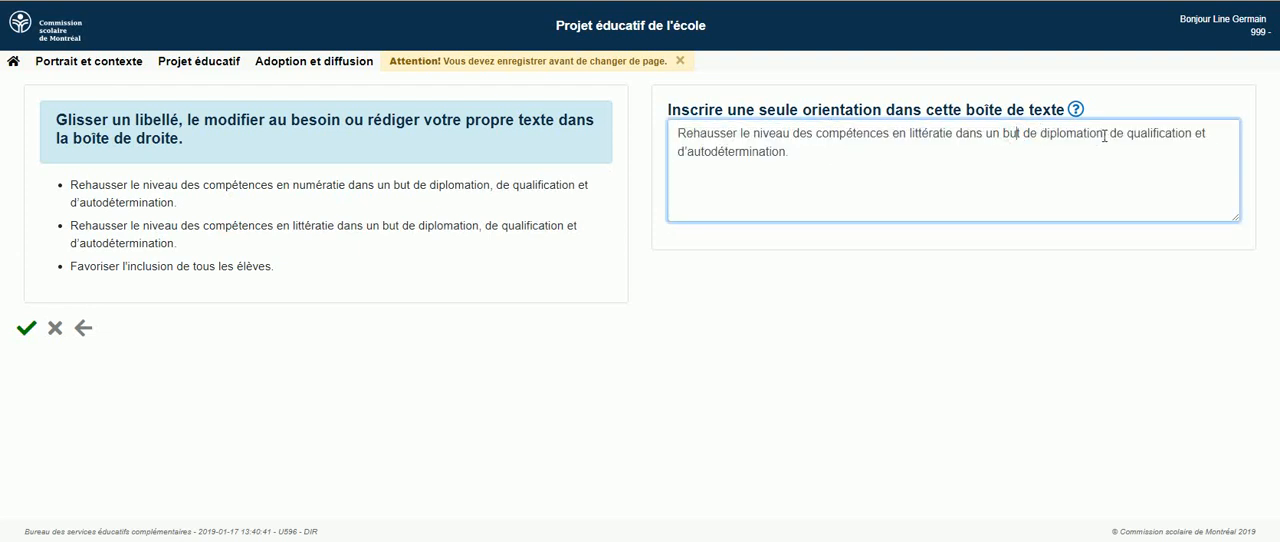
left_click_drag(1102, 135, 1097, 160)
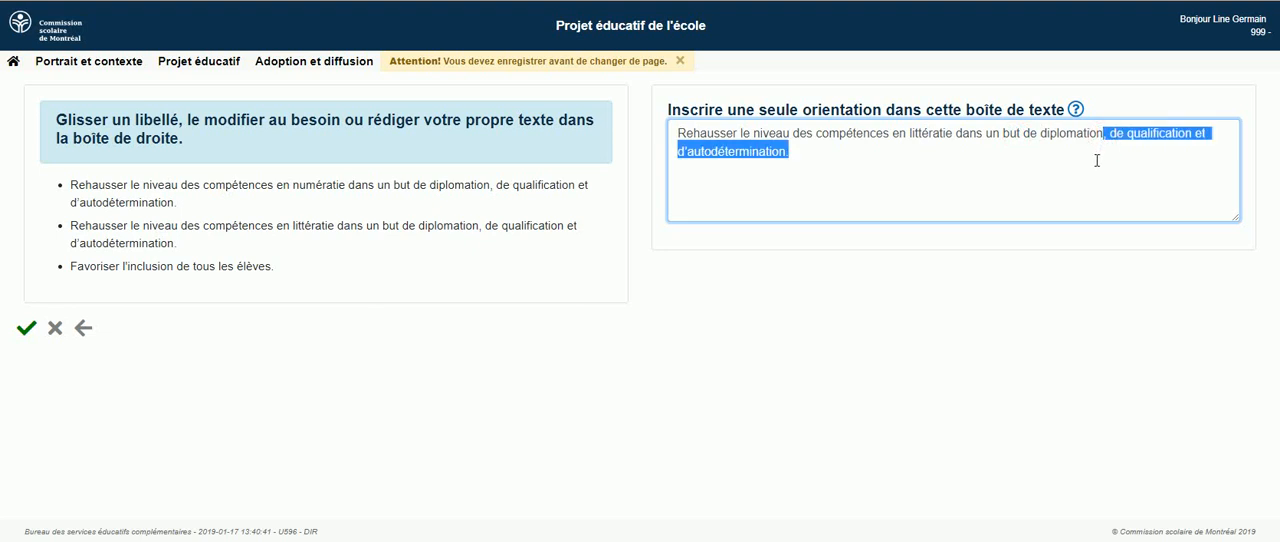
key("BackSpace")
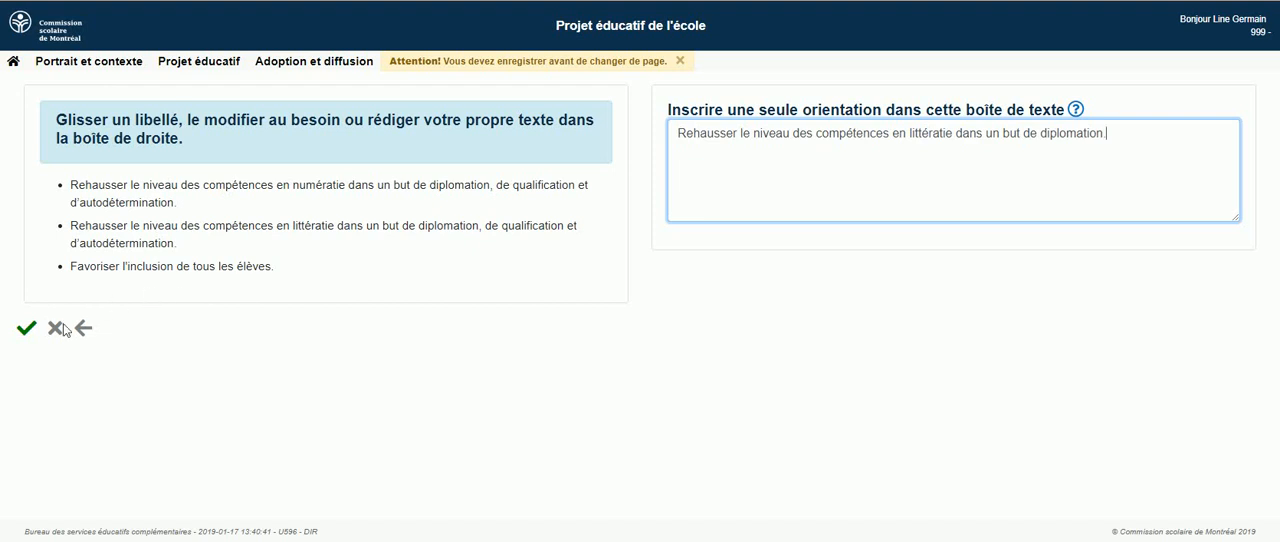
left_click(29, 330)
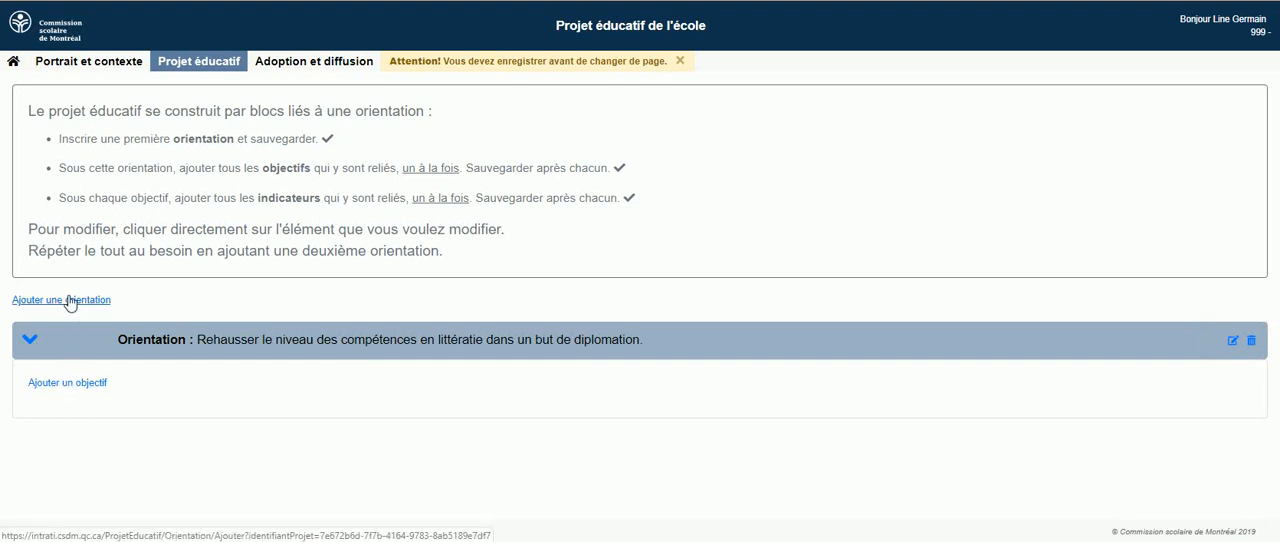
Add an objective under the orientation from the suggested wording for boys, completed as "Améliorer la compétence à lire des garçons."
left_click(70, 385)
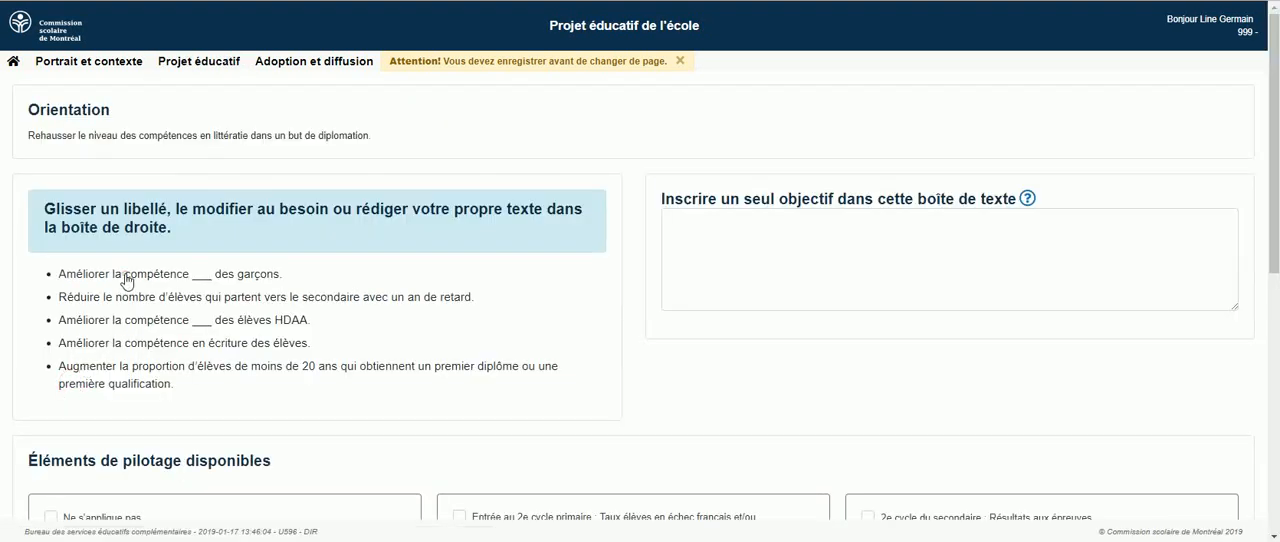
left_click_drag(127, 281, 766, 231)
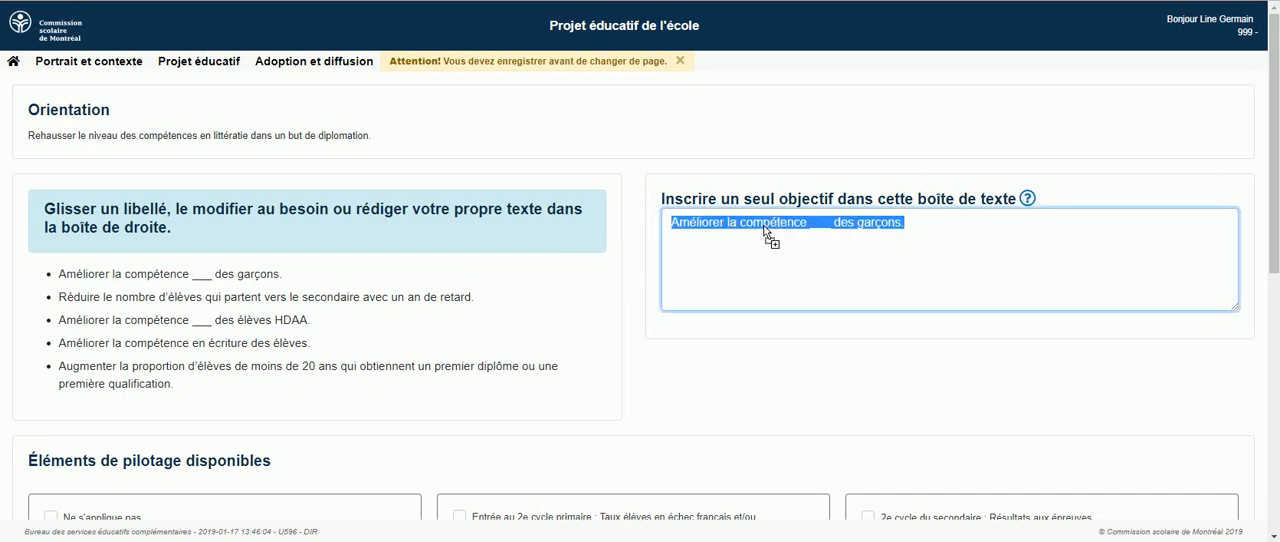
left_click(820, 224)
double_click(824, 224)
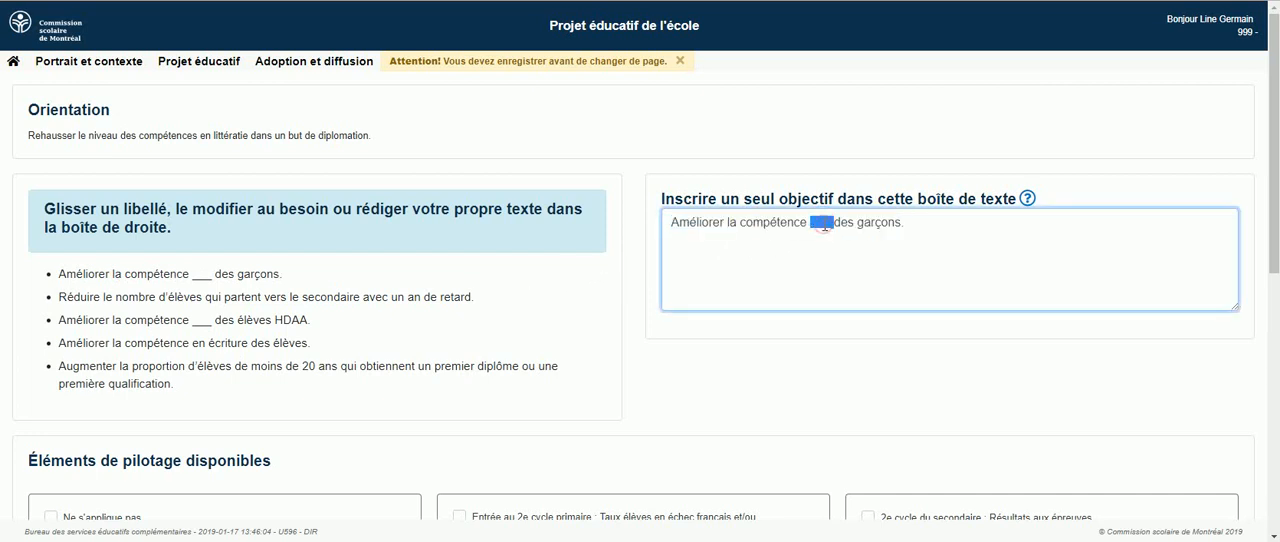
type("à lire")
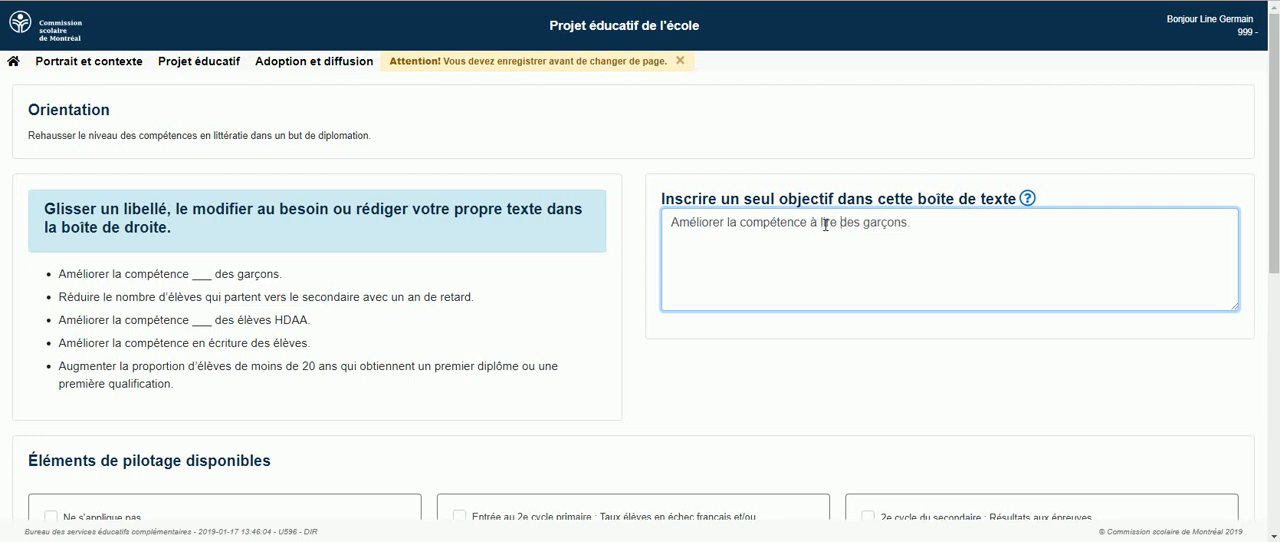
Select the lecture, écriture, raisonner success-rate piloting elements for "élèves vulnérables" and "écart garçon-fille", and save the objective
scroll(604, 350, "down", 3)
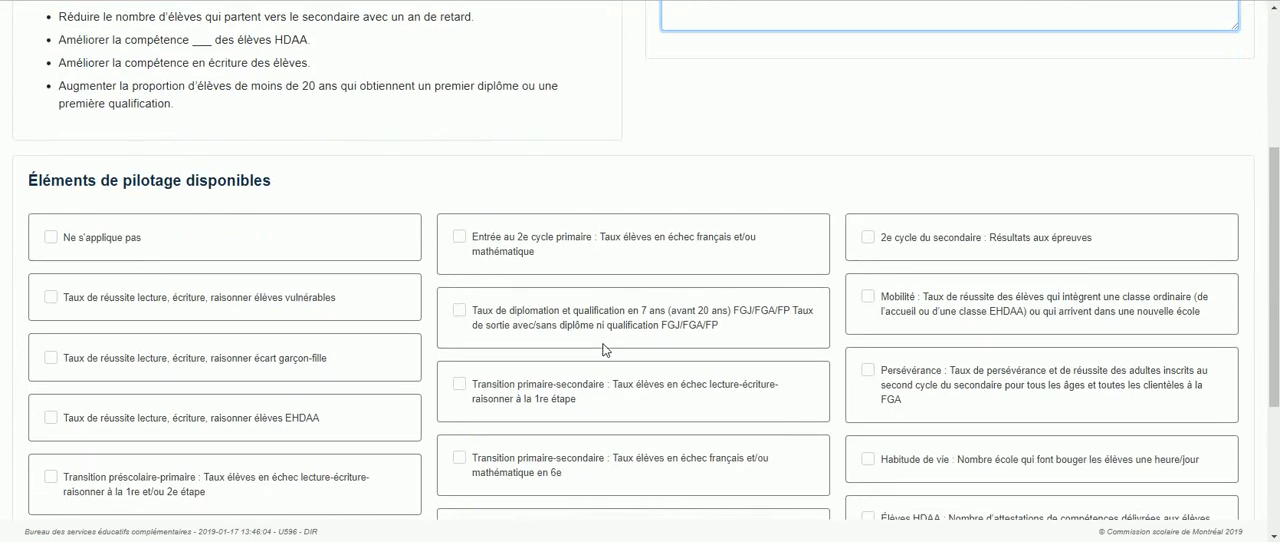
scroll(603, 349, "down", 1)
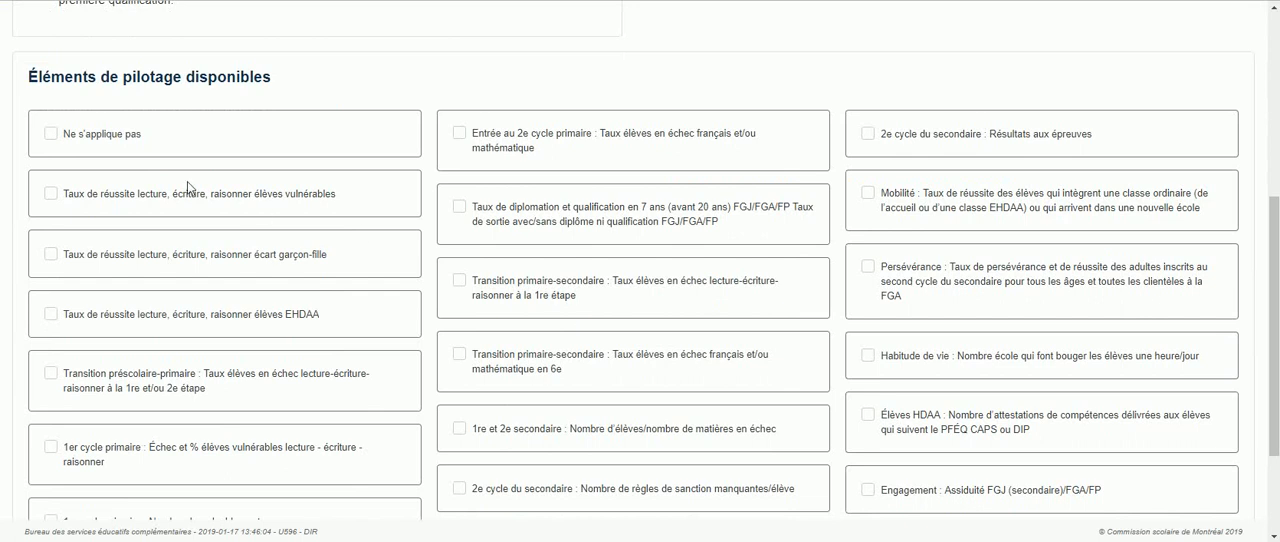
left_click(49, 193)
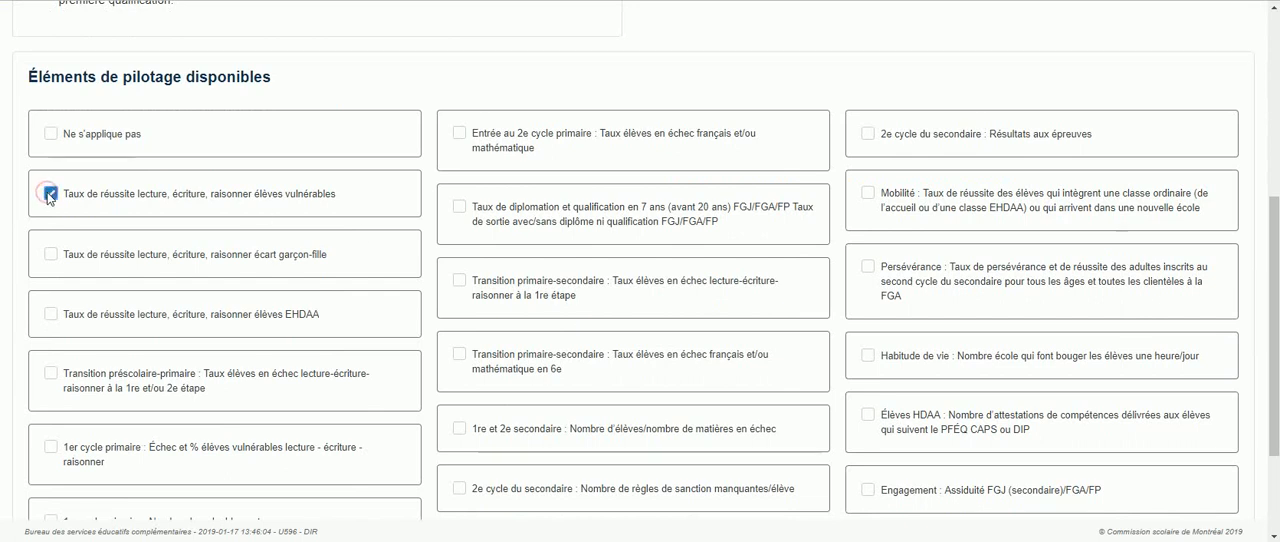
left_click(50, 254)
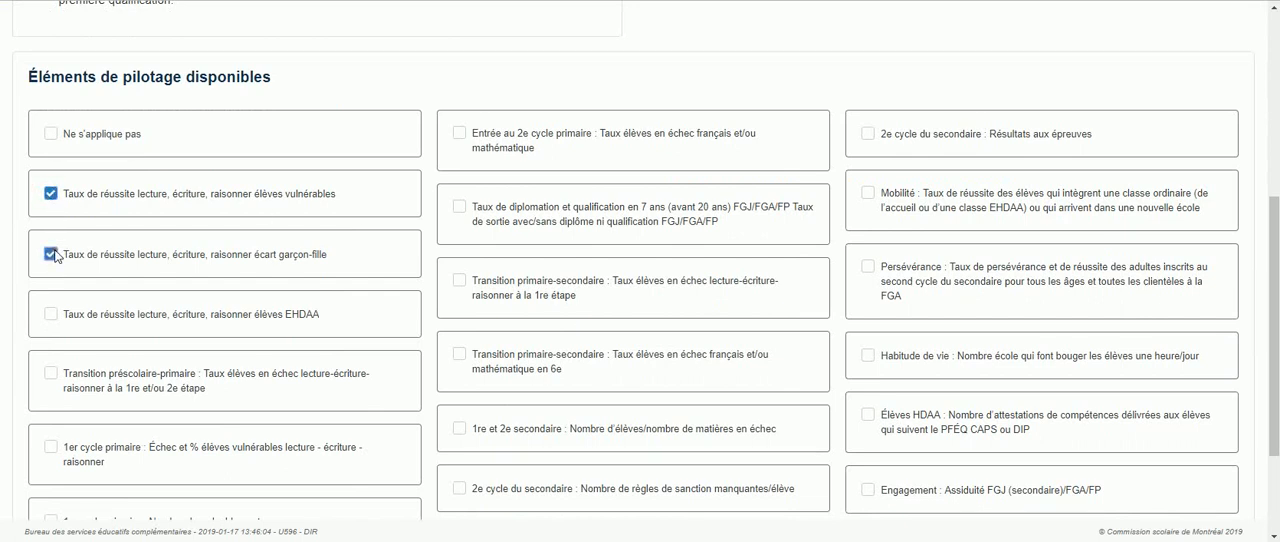
left_click(50, 133)
left_click(50, 193)
left_click(50, 254)
scroll(51, 255, "down", 3)
left_click(28, 456)
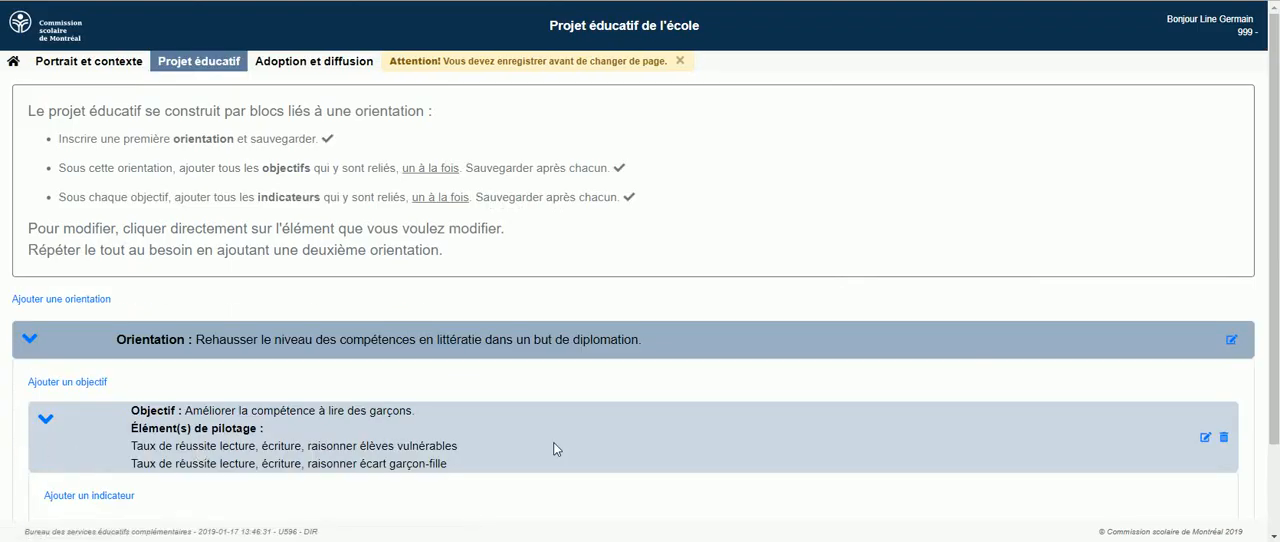
Add an indicator under the objective from the suggested boys' success-rate wording, reading "Taux de réussite en lecture des garçons en 2e année."
scroll(556, 449, "down", 1)
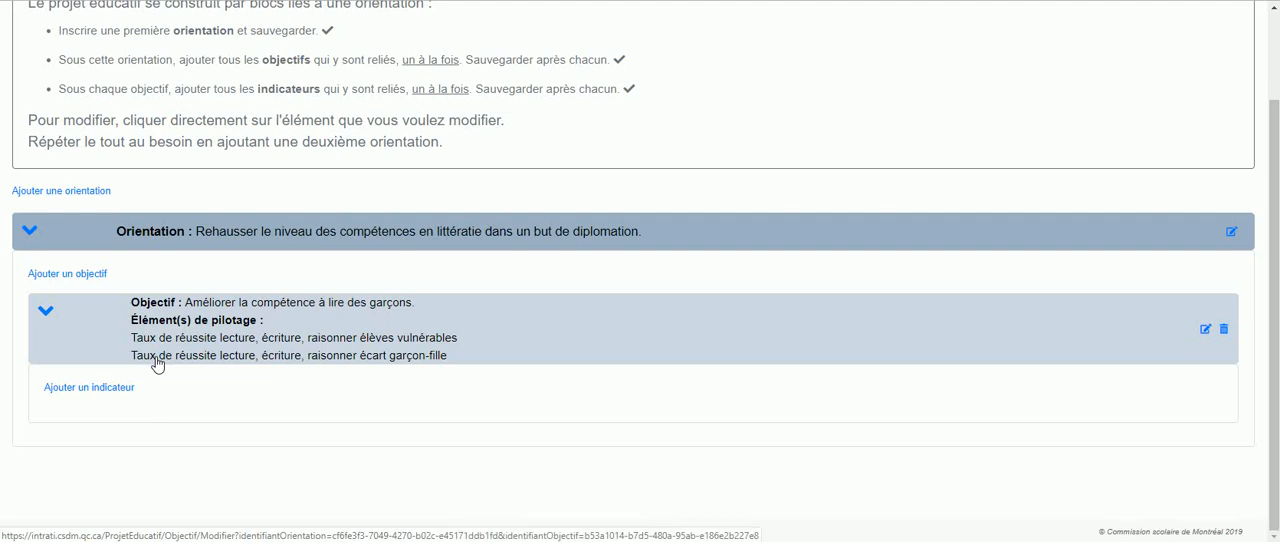
left_click(77, 392)
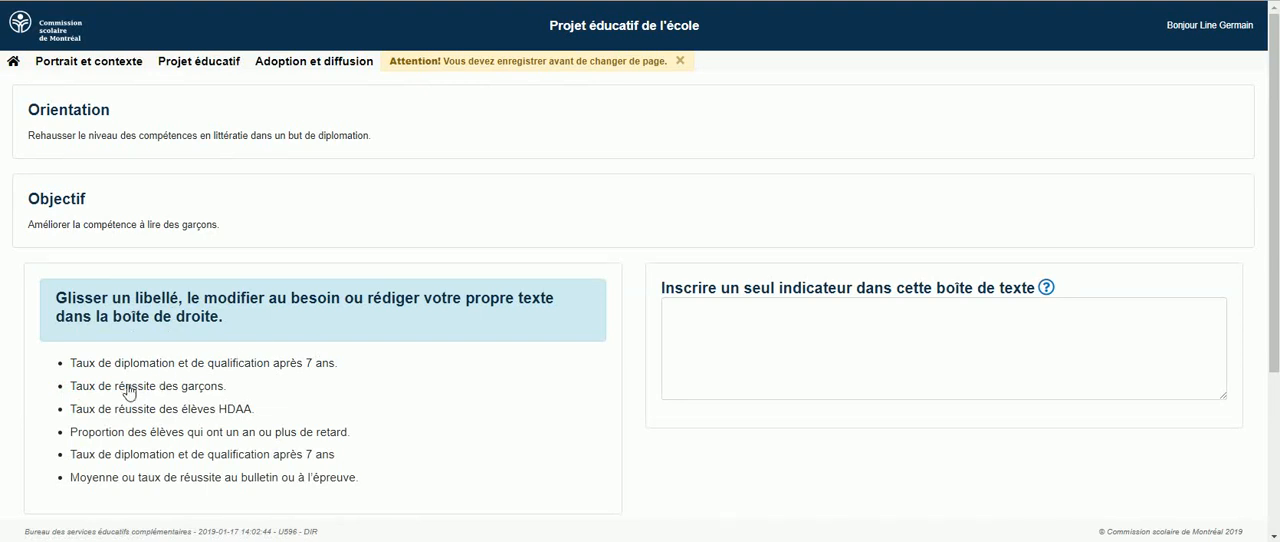
left_click_drag(128, 392, 750, 316)
left_click(764, 311)
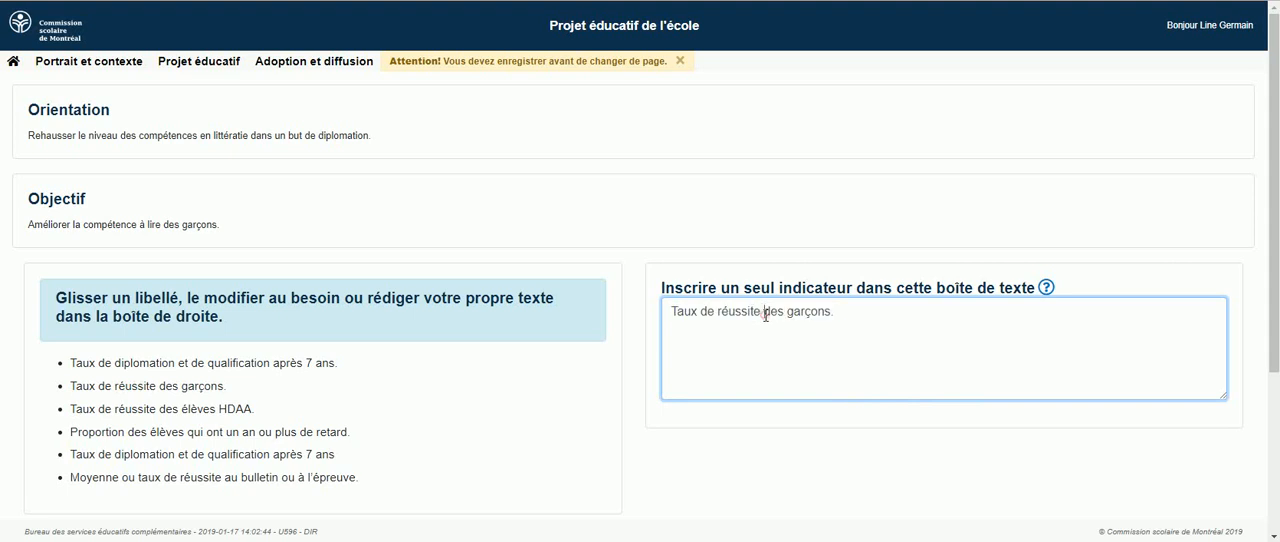
type("en lecture")
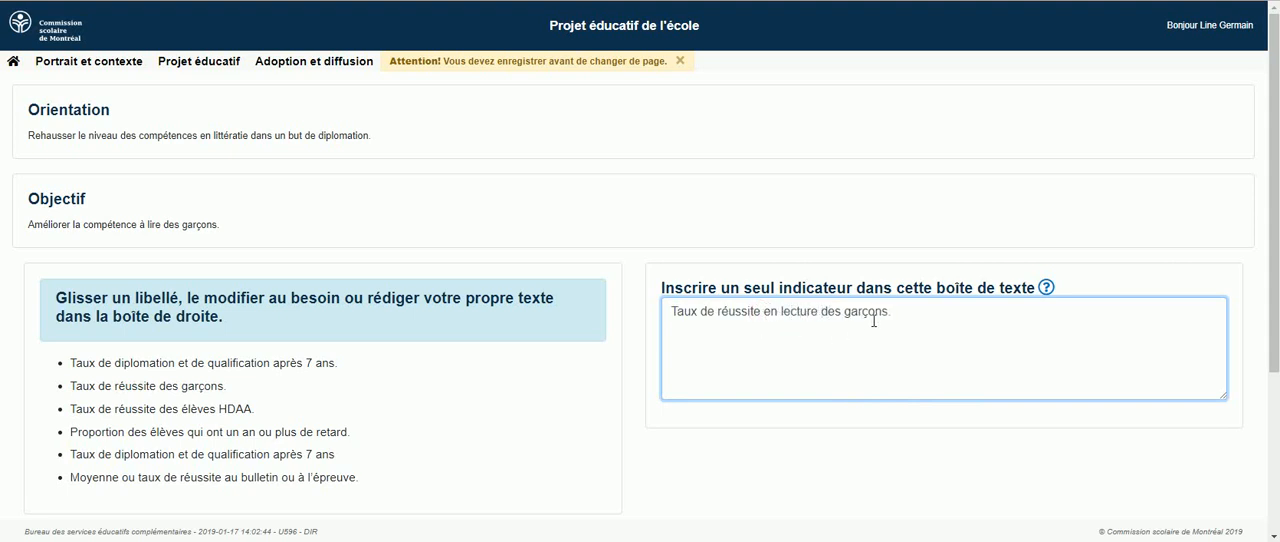
key("BackSpace")
scroll(898, 311, "down", 3)
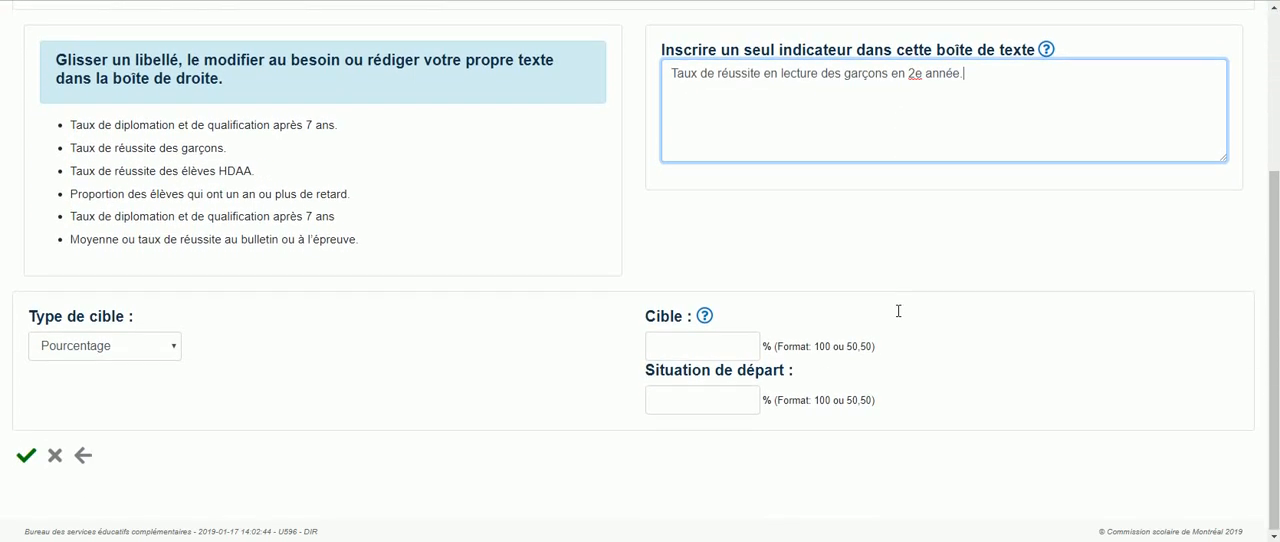
Set the indicator's target type to Pourcentage, with a Cible of 80 % and a Situation de départ of 75 %
left_click(117, 346)
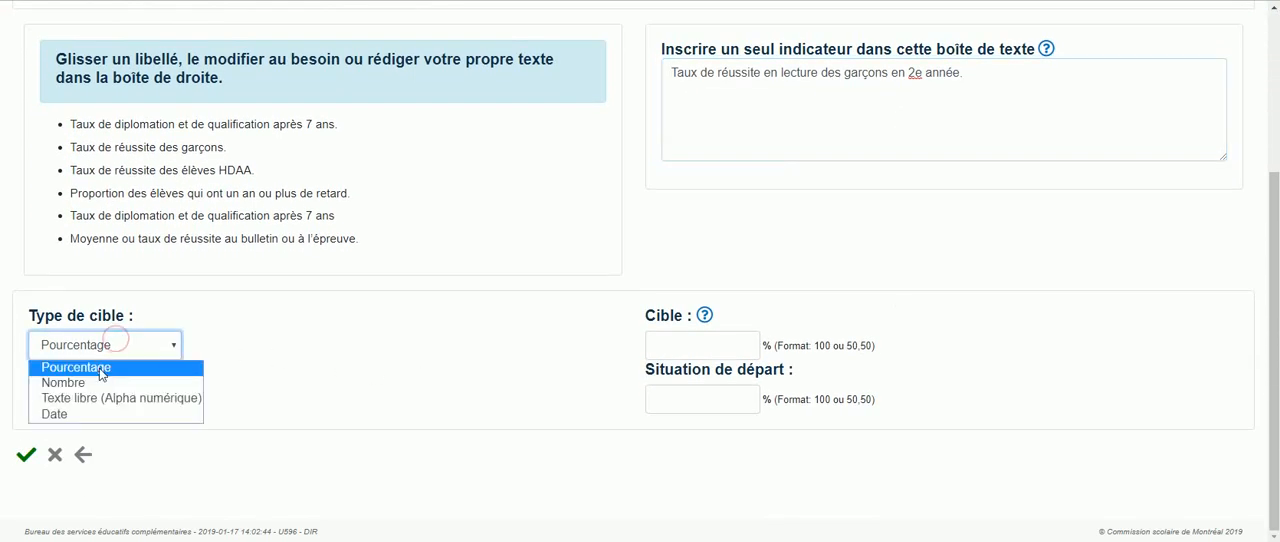
left_click(100, 369)
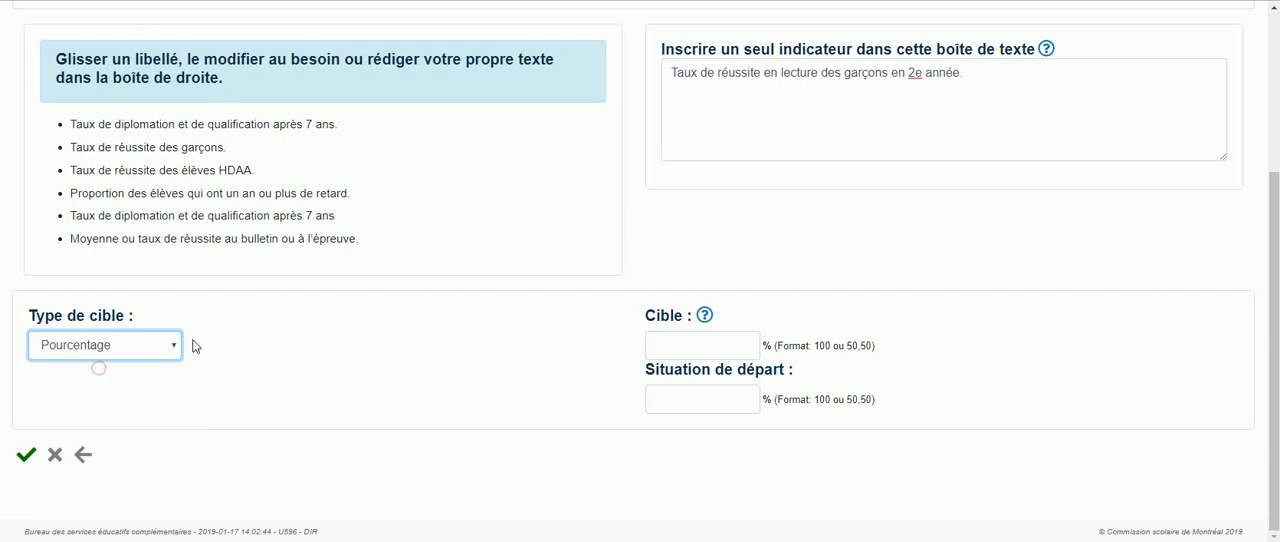
left_click(740, 348)
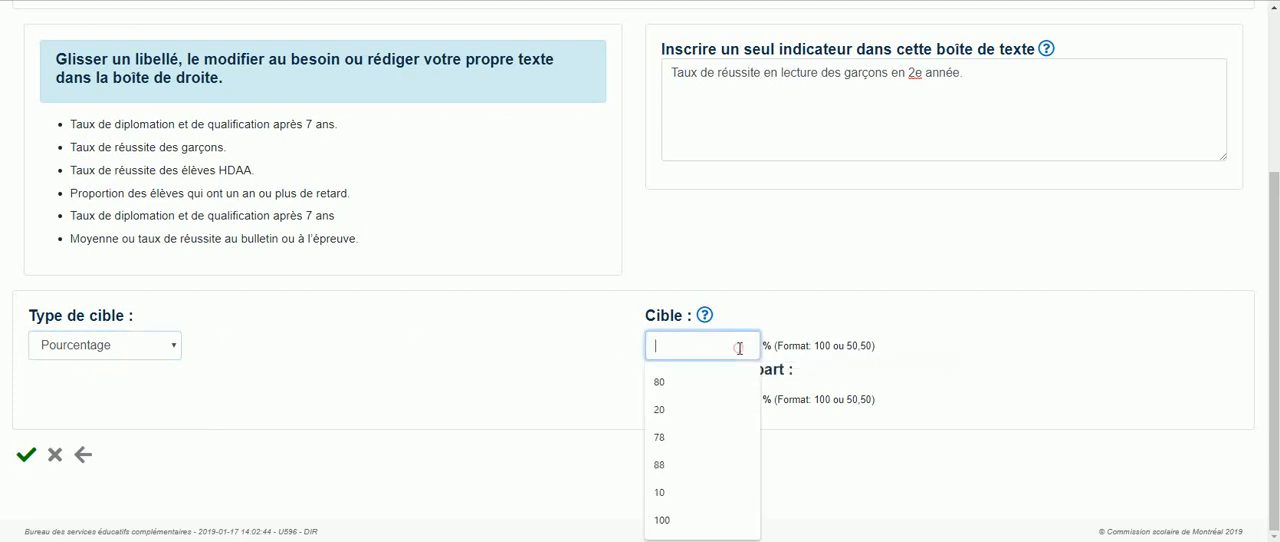
type("80")
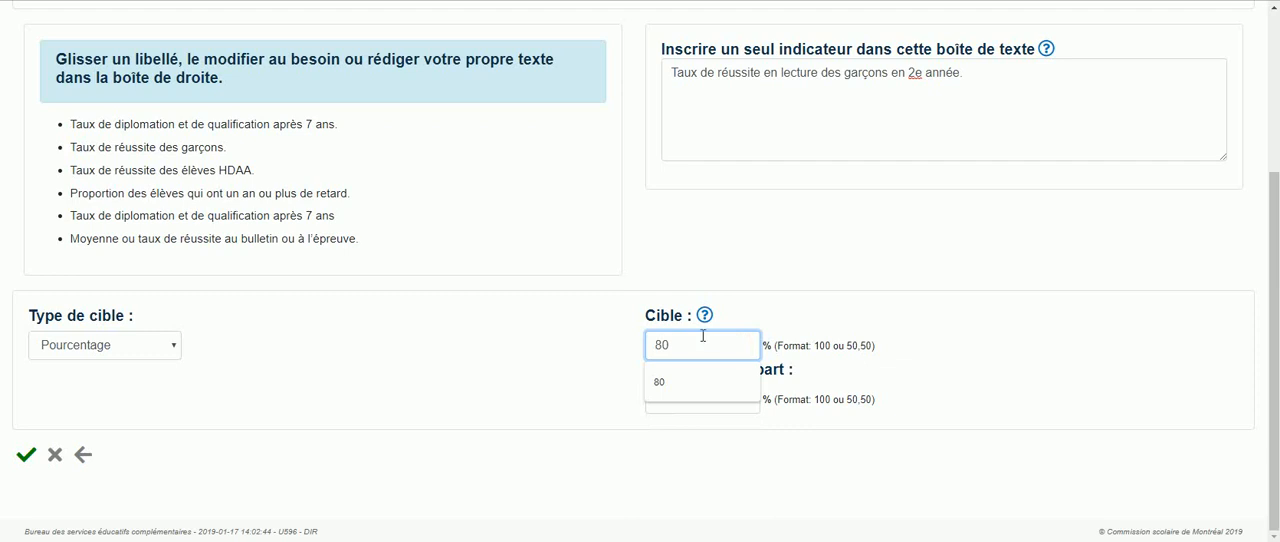
left_click(627, 371)
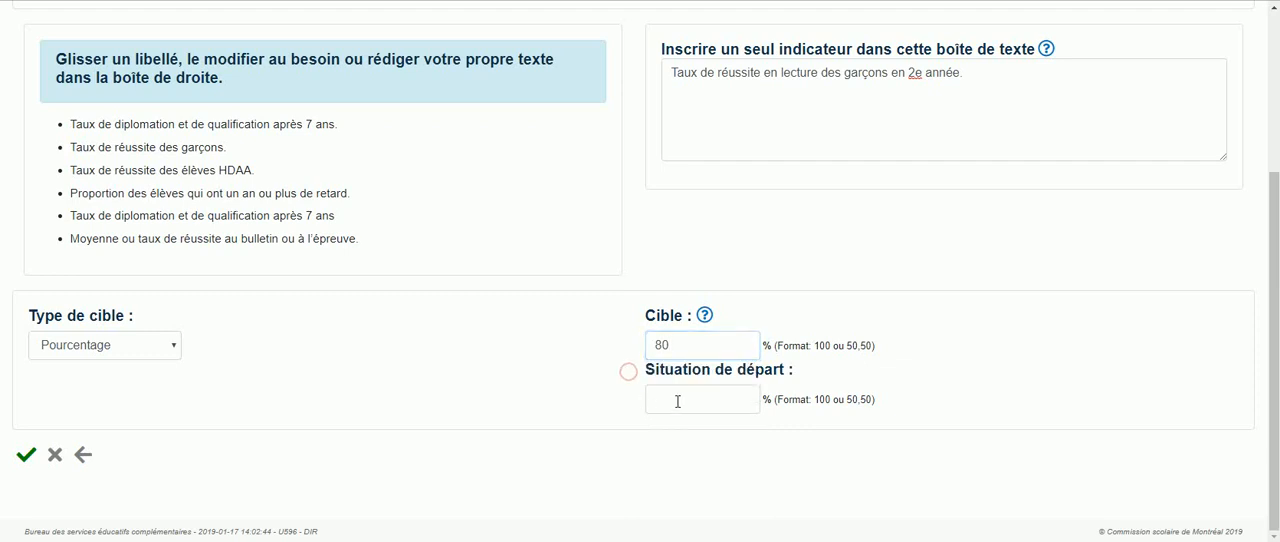
left_click(678, 399)
type("75")
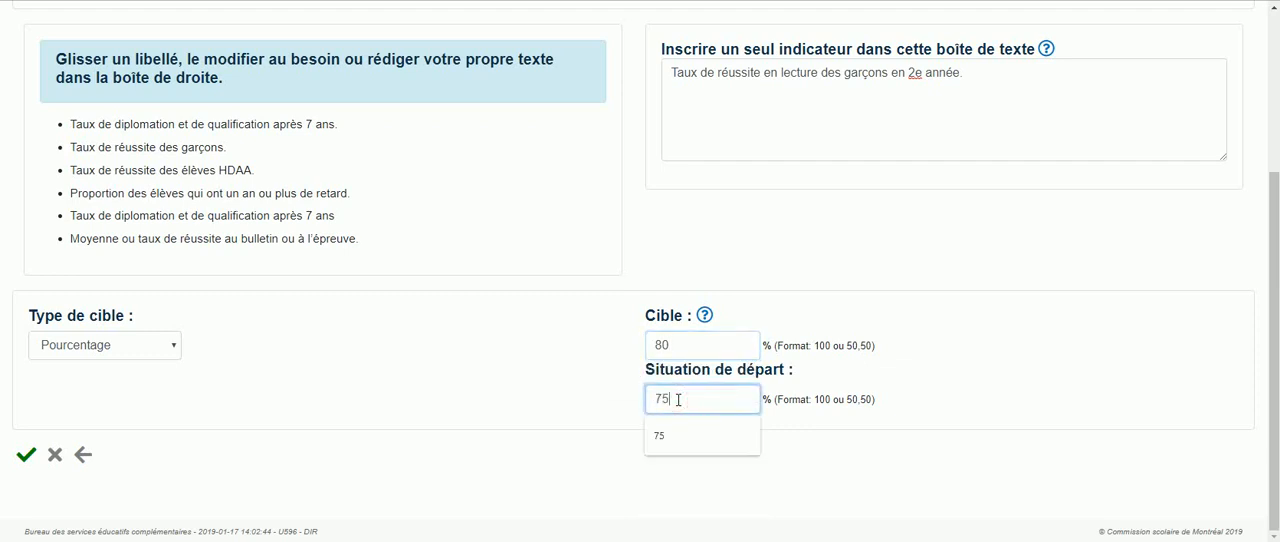
Save the indicator on the boys' reading success rate in 2e année
left_click(579, 406)
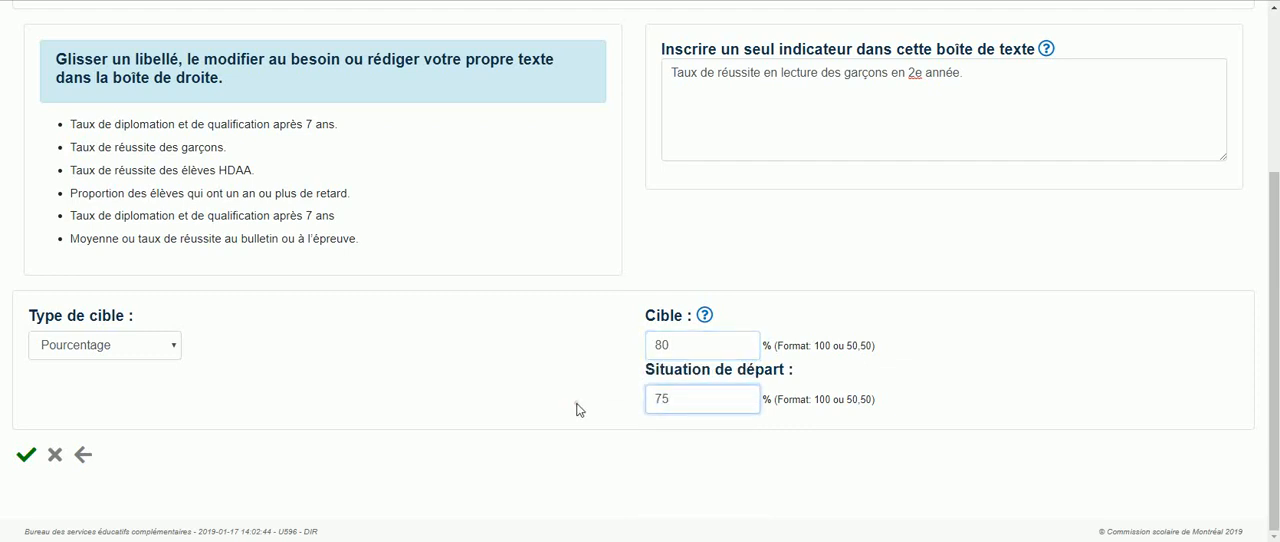
left_click(25, 458)
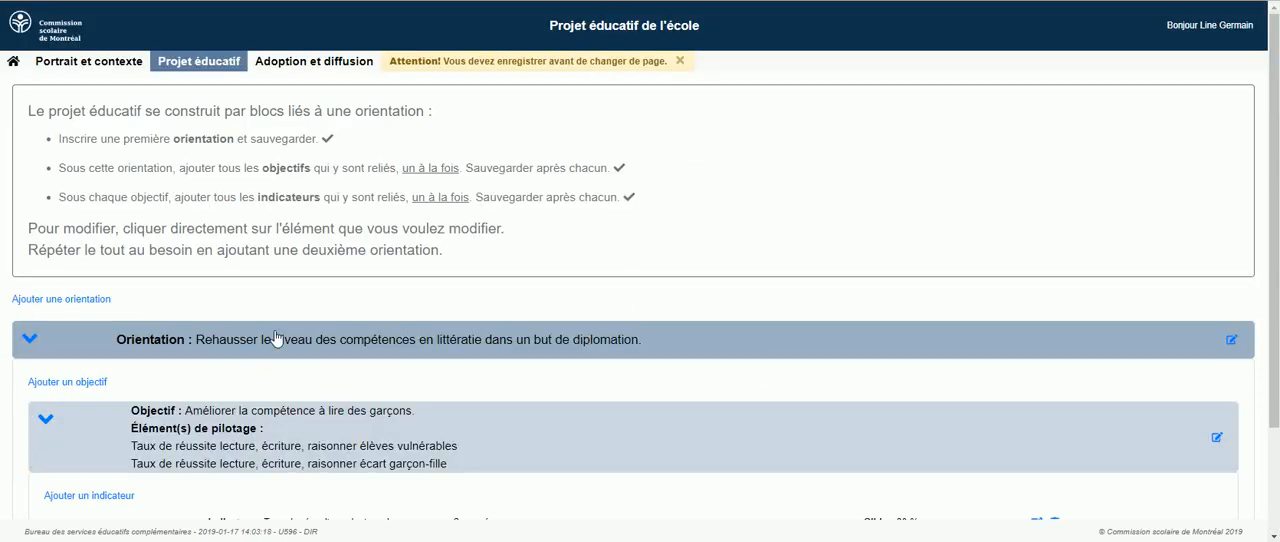
Add a second indicator under the objective from the suggested boys' success-rate wording, reading "Taux de réussite en lecture des garçons en 4e année."
scroll(293, 458, "down", 3)
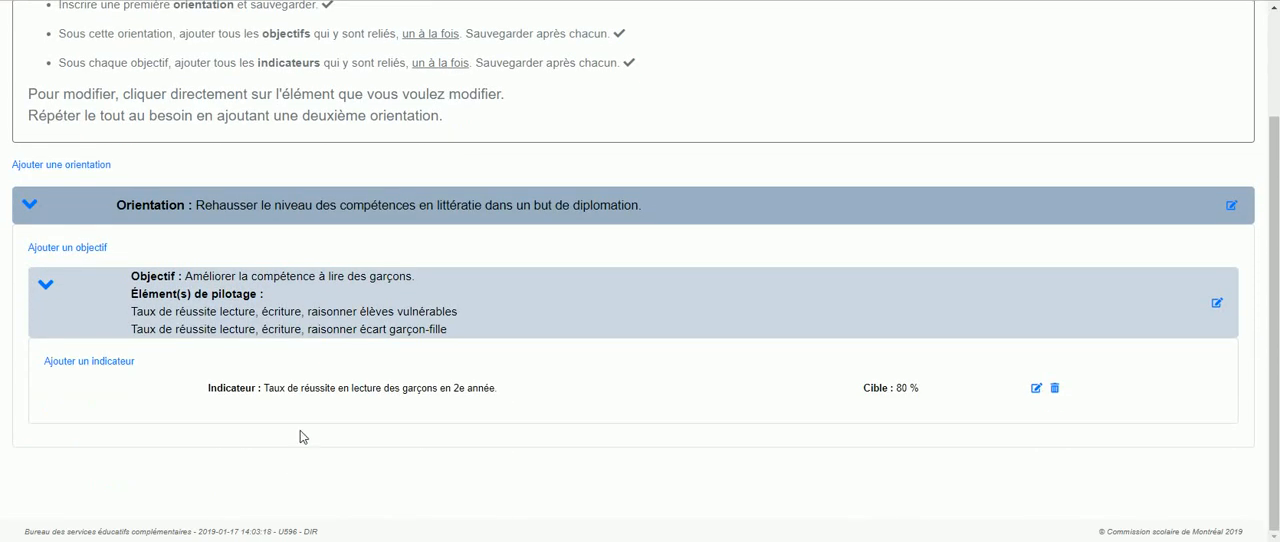
left_click(62, 368)
scroll(386, 383, "down", 3)
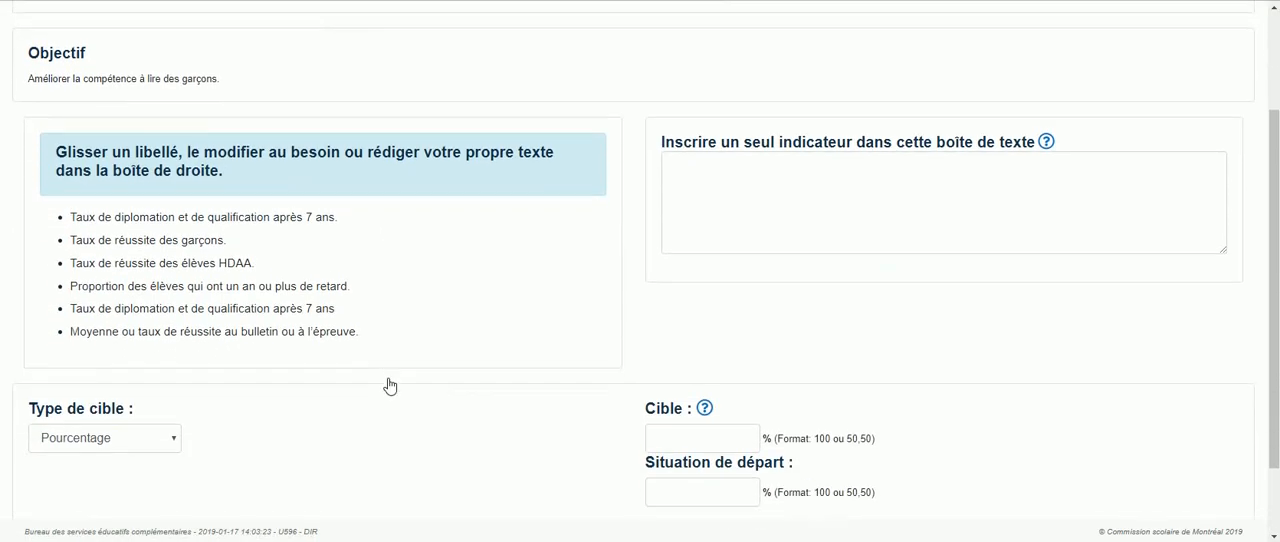
left_click_drag(177, 238, 815, 175)
left_click(740, 157)
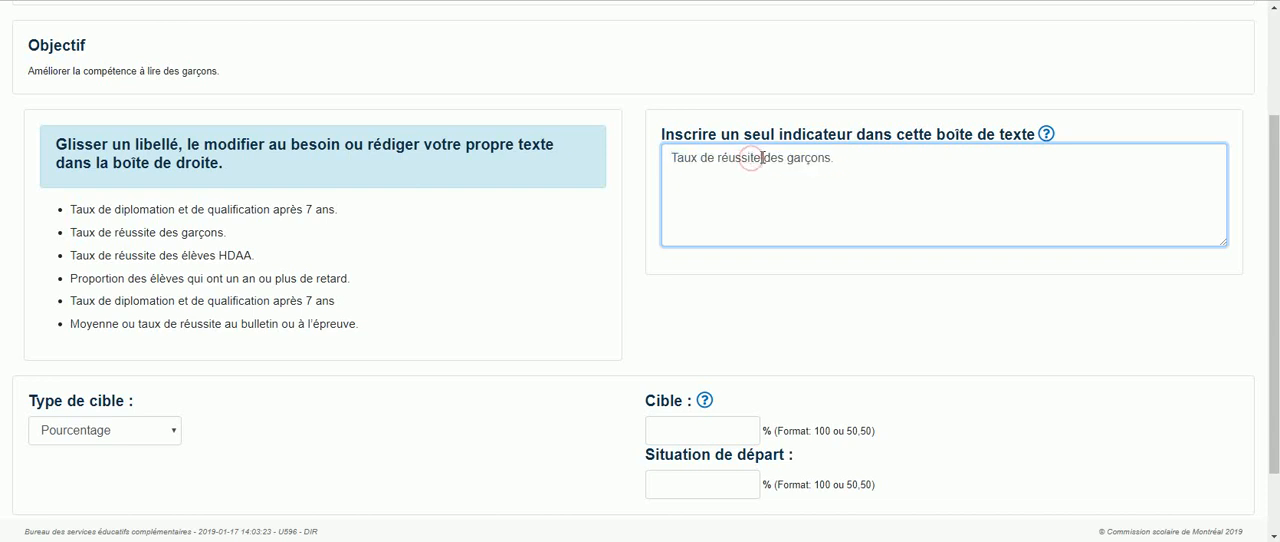
type("en lecture")
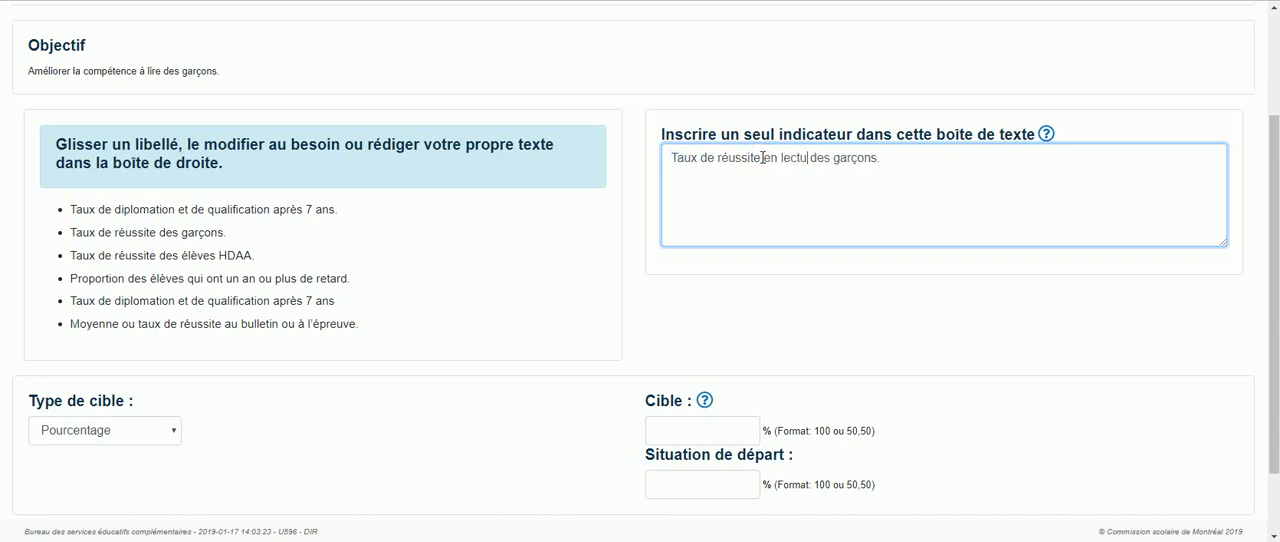
left_click(891, 161)
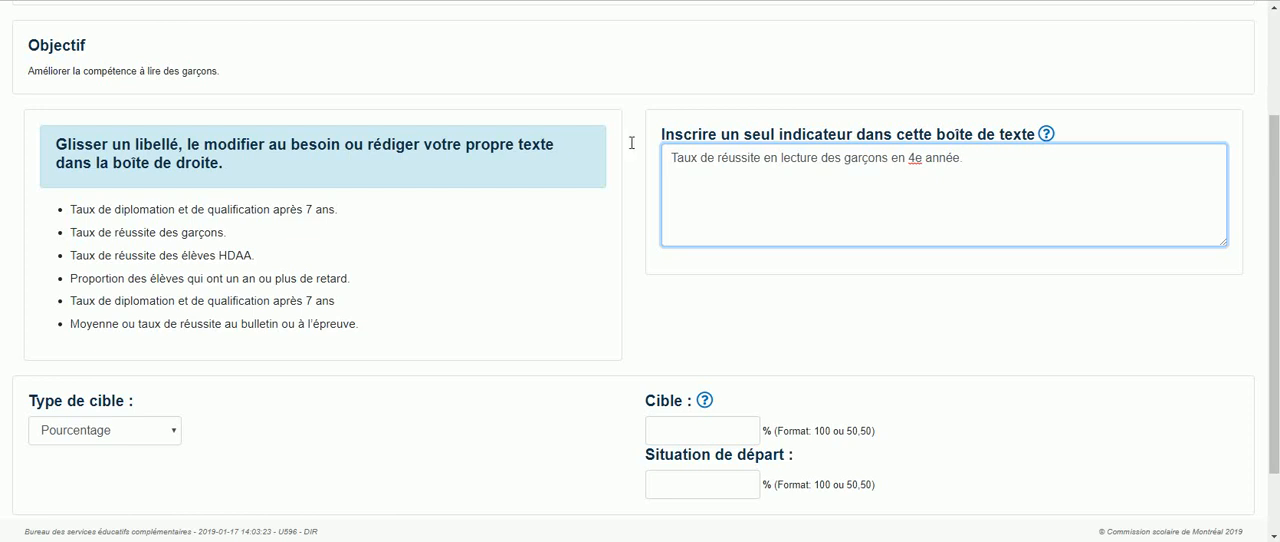
Set the 4e année indicator's Cible to 82 % and Situation de départ to 78 %, and save the indicator
left_click(704, 432)
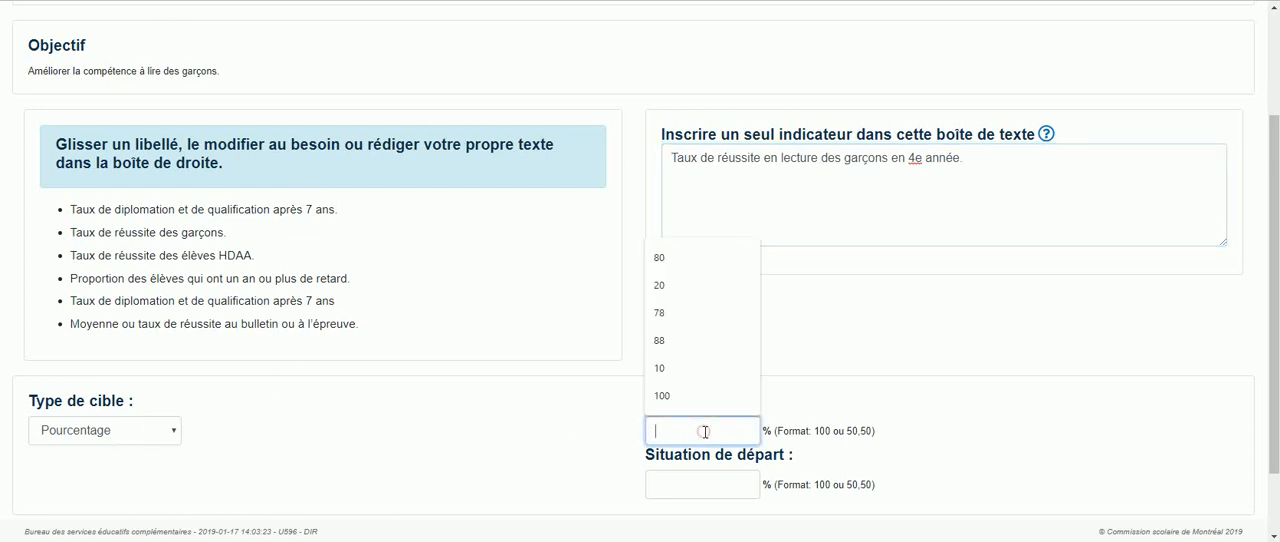
type("82")
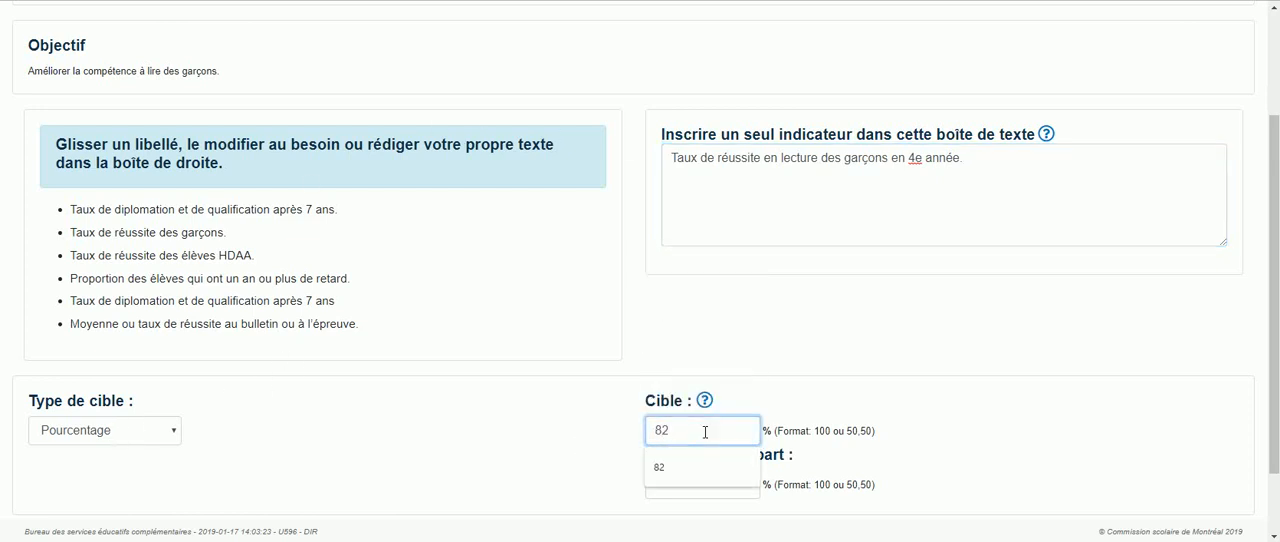
left_click(617, 454)
left_click(668, 486)
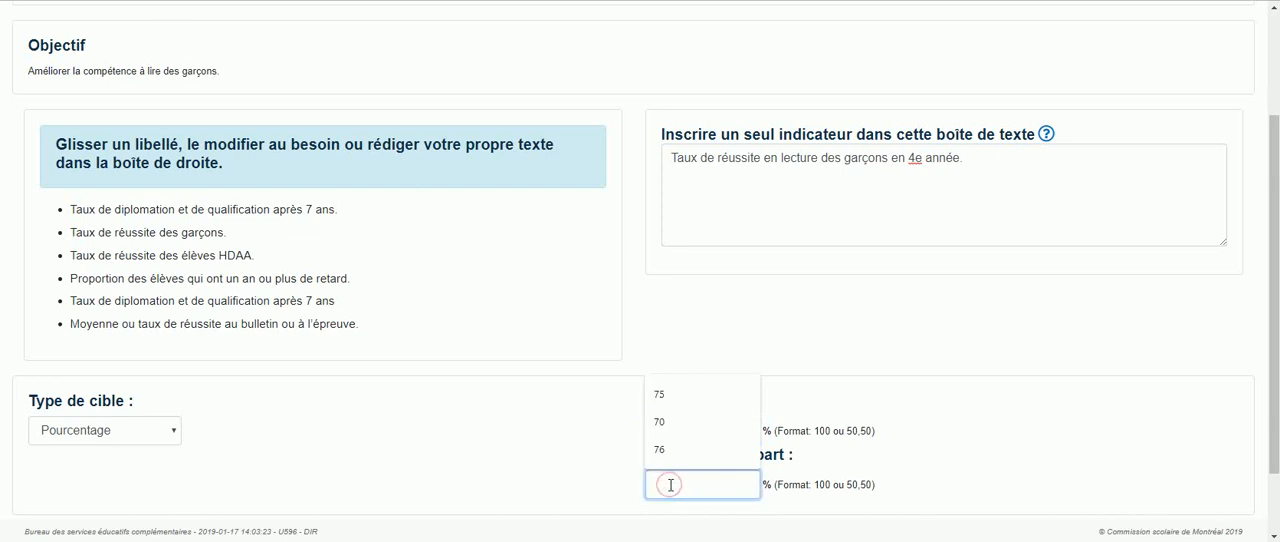
type("78")
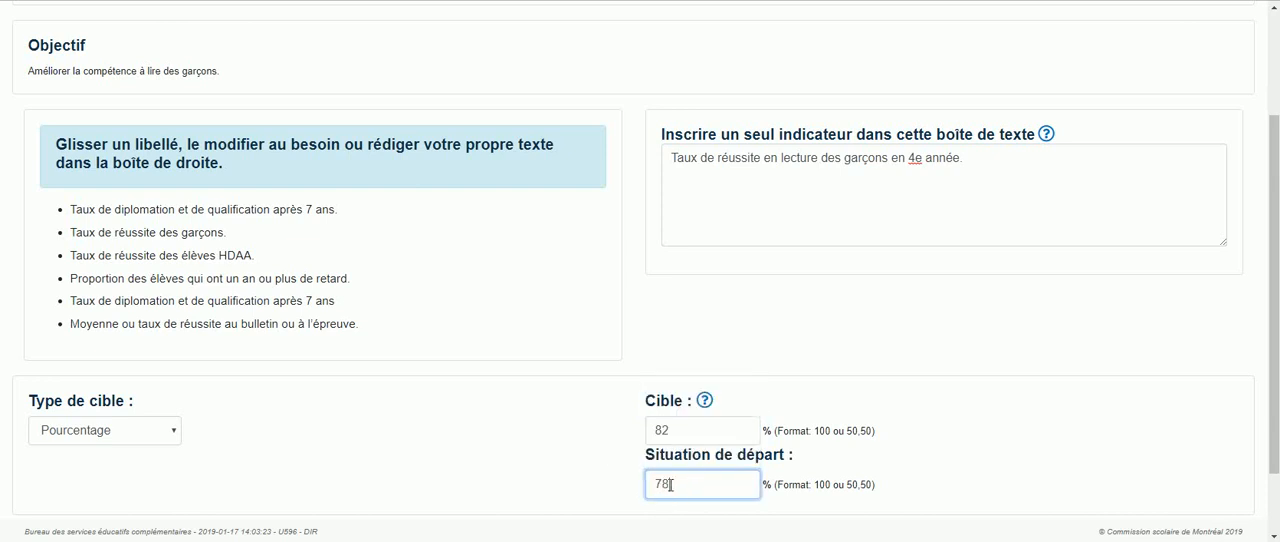
left_click(530, 455)
scroll(530, 455, "down", 1)
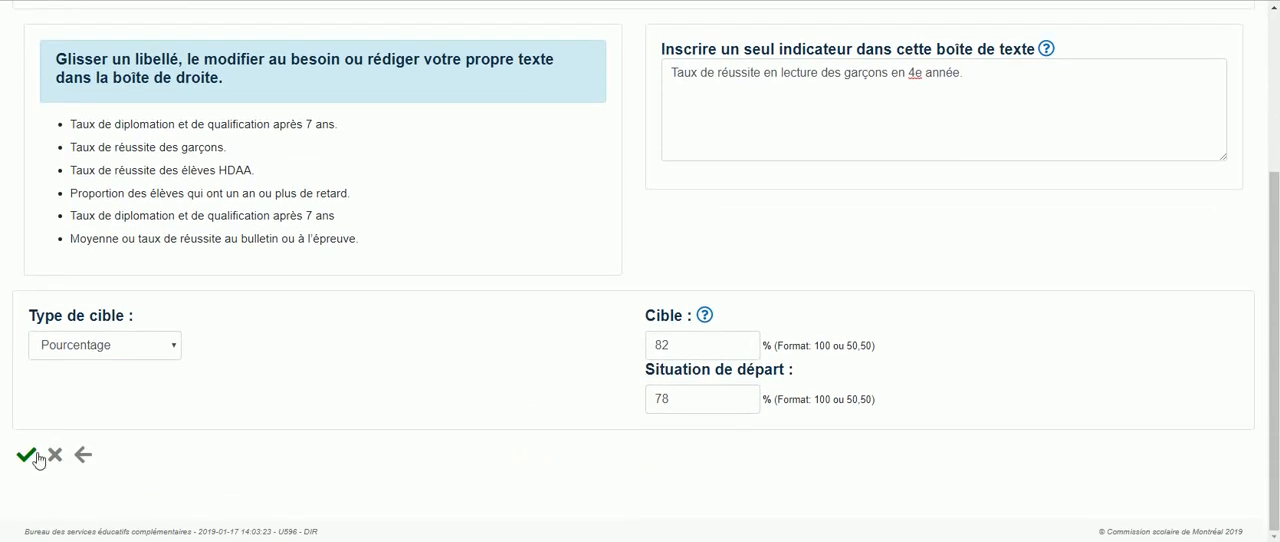
left_click(24, 456)
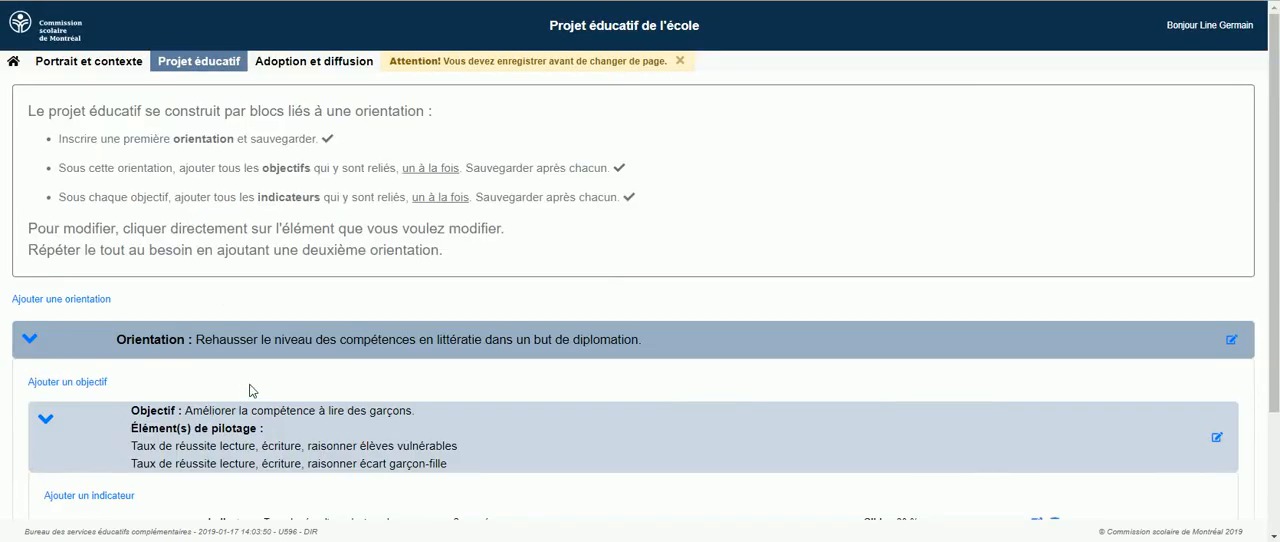
Review the objective's indicators, view the school's printable project report from the project list, and close the report
scroll(251, 388, "down", 2)
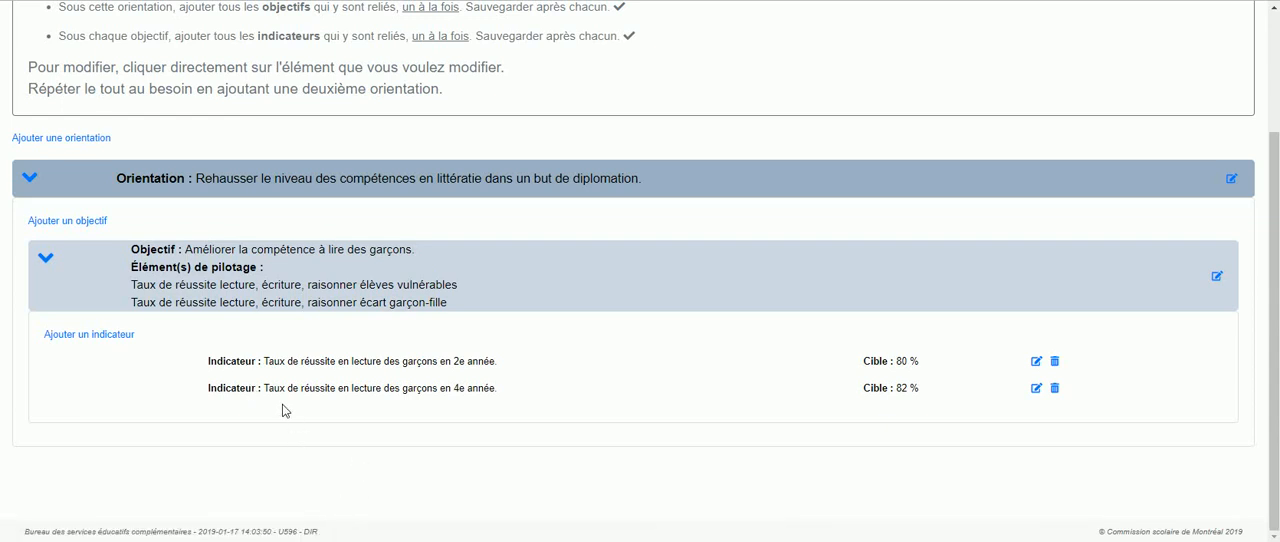
scroll(281, 404, "up", 3)
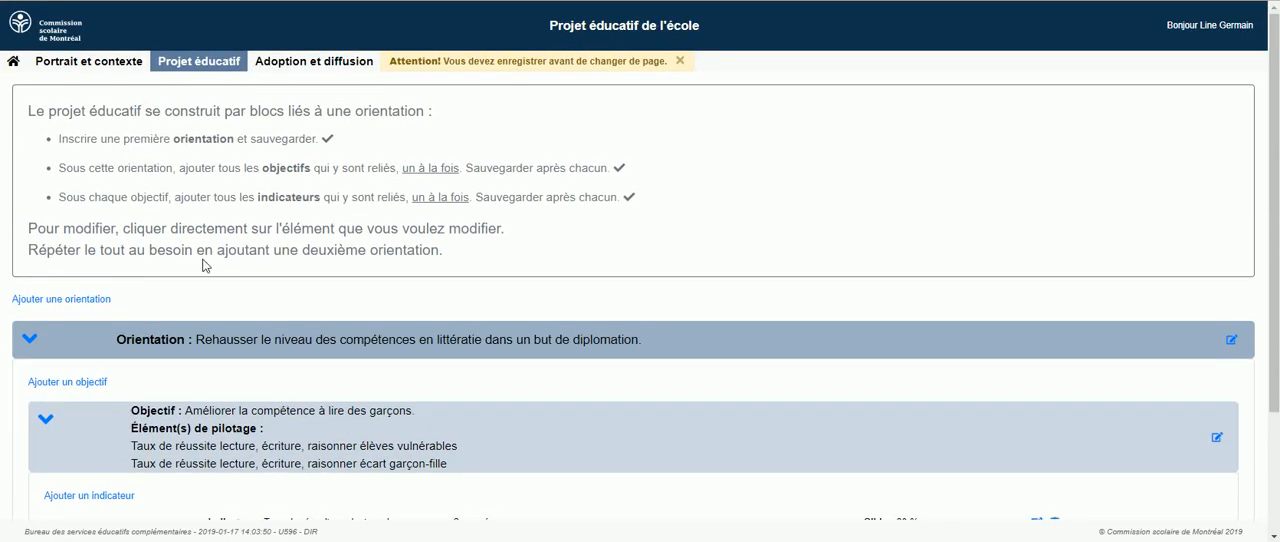
left_click(13, 62)
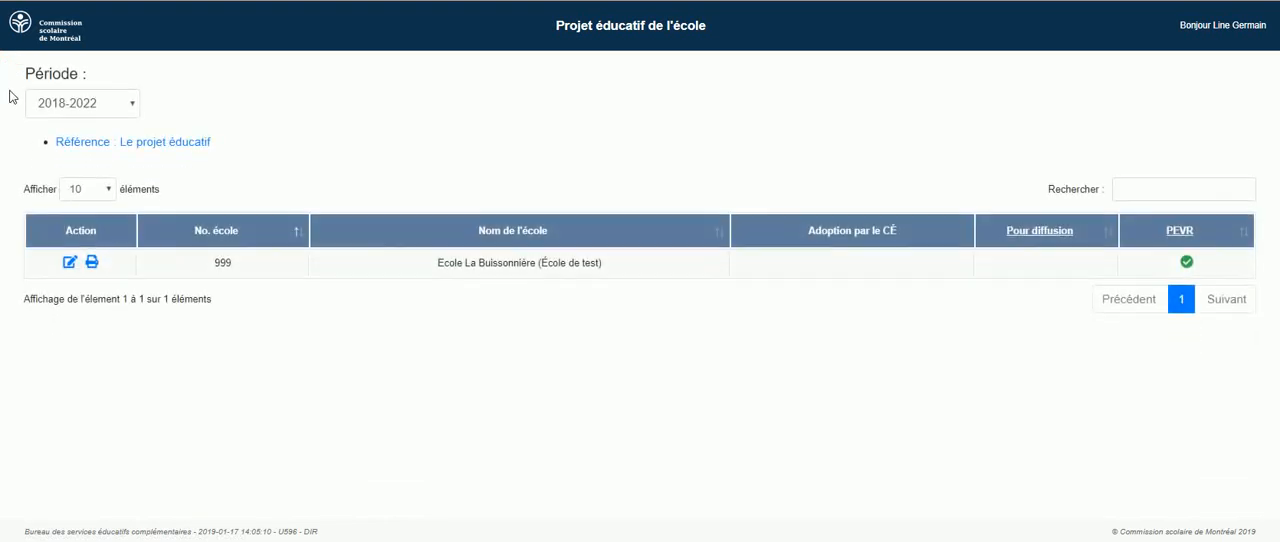
left_click(91, 266)
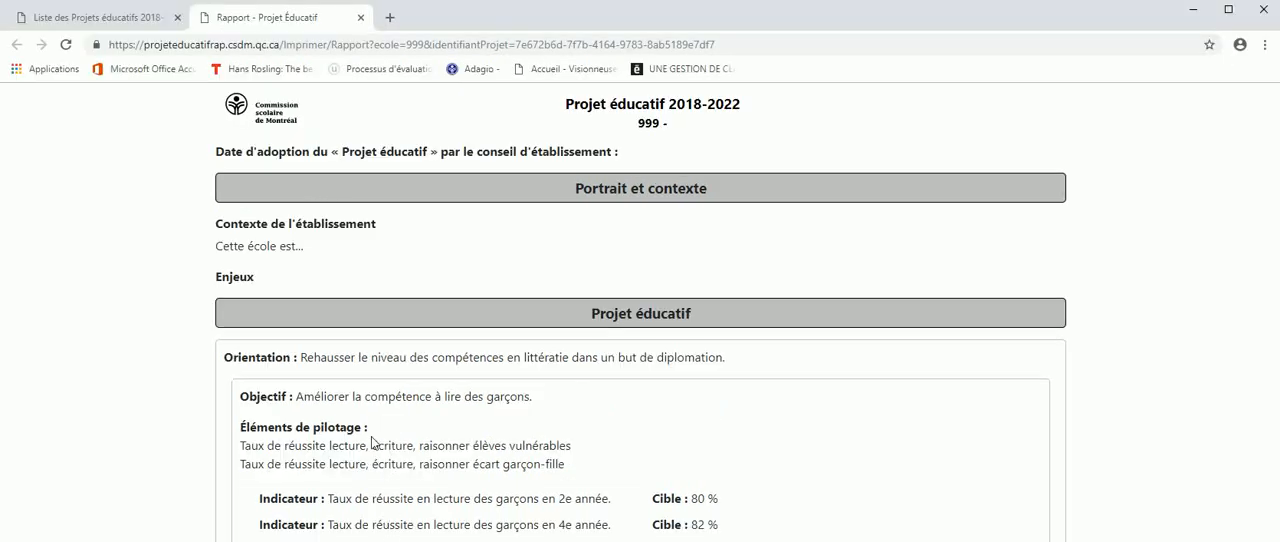
left_click(361, 18)
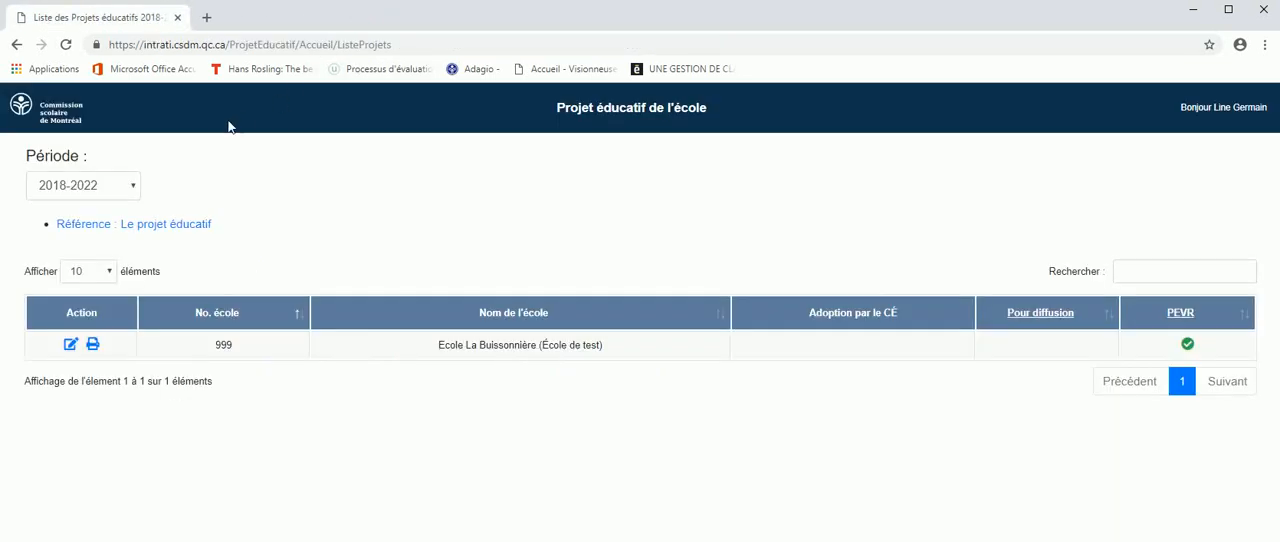
Reopen the school's project for editing and set the conseil d'établissement's adoption date to 2019-01-15
left_click(69, 346)
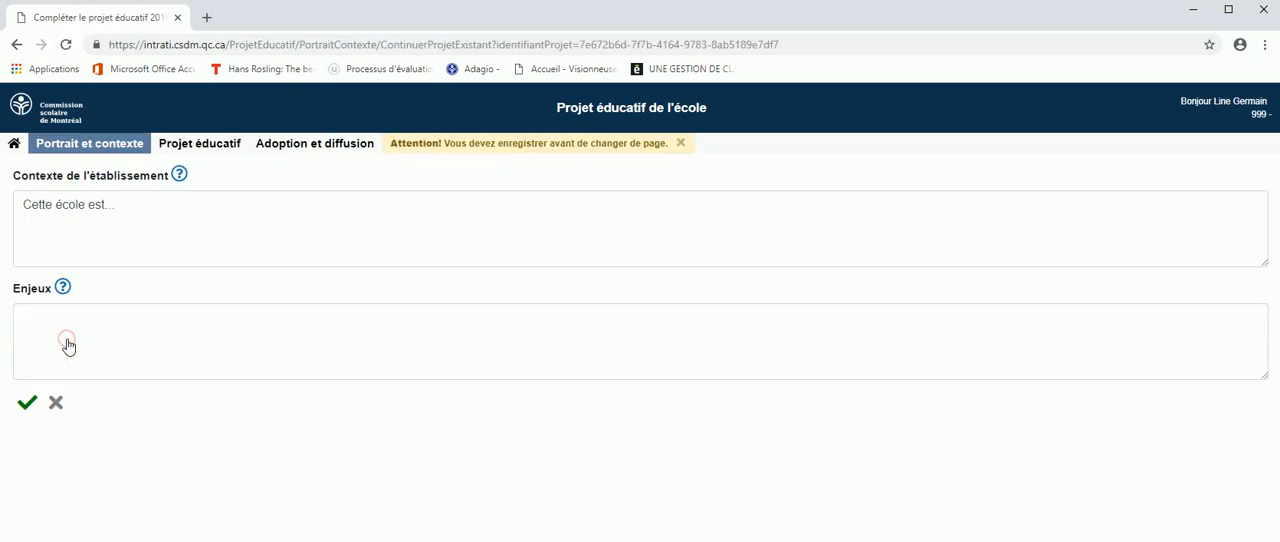
left_click(317, 146)
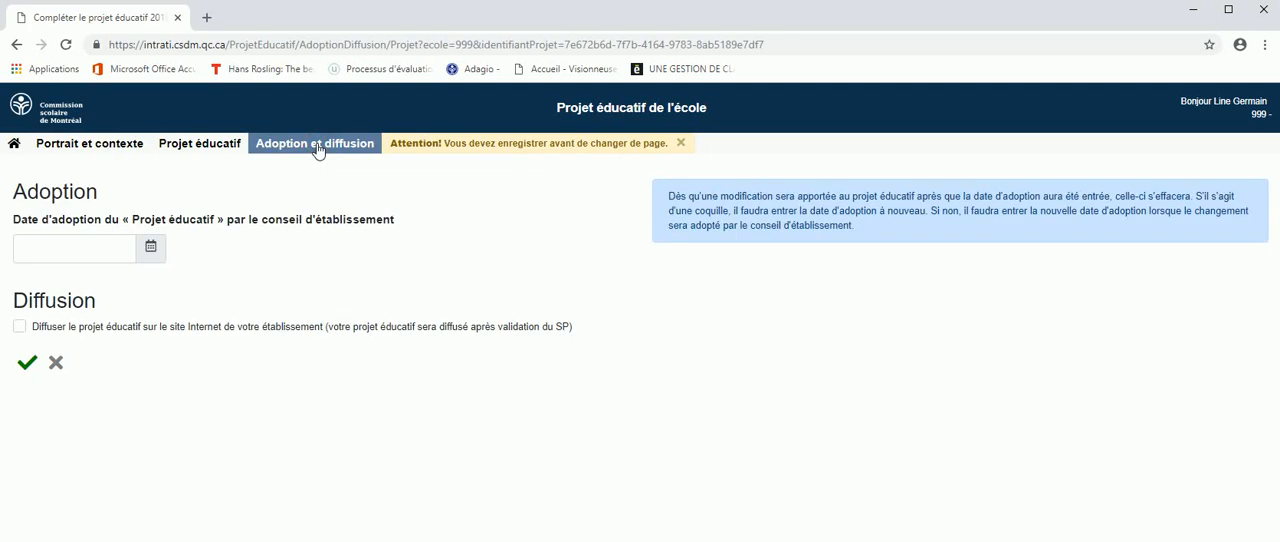
left_click(57, 253)
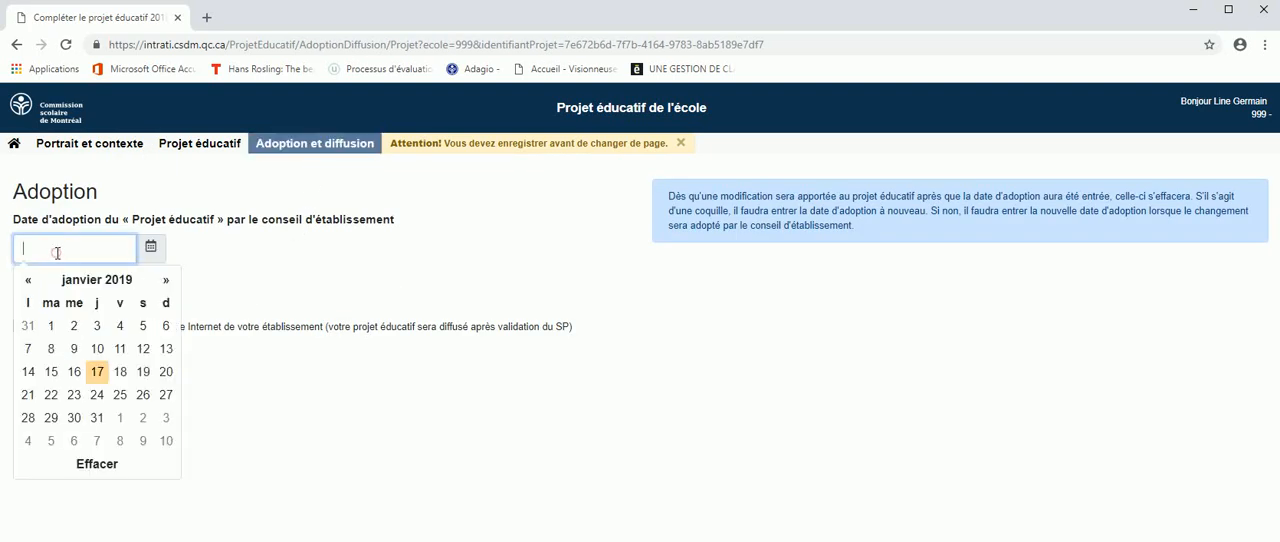
left_click(51, 373)
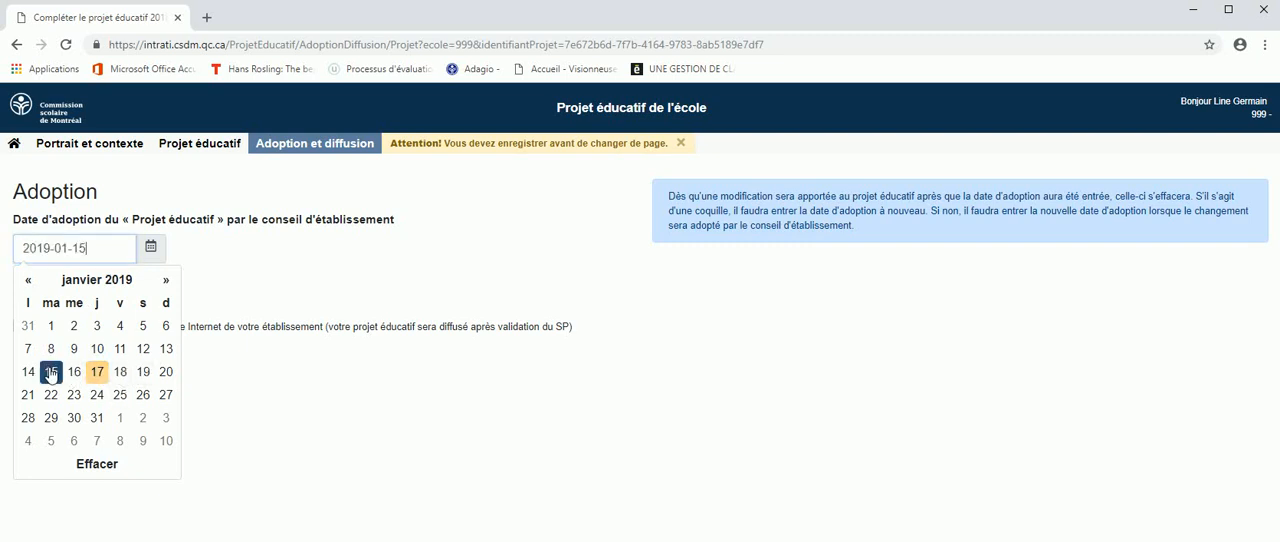
left_click(208, 383)
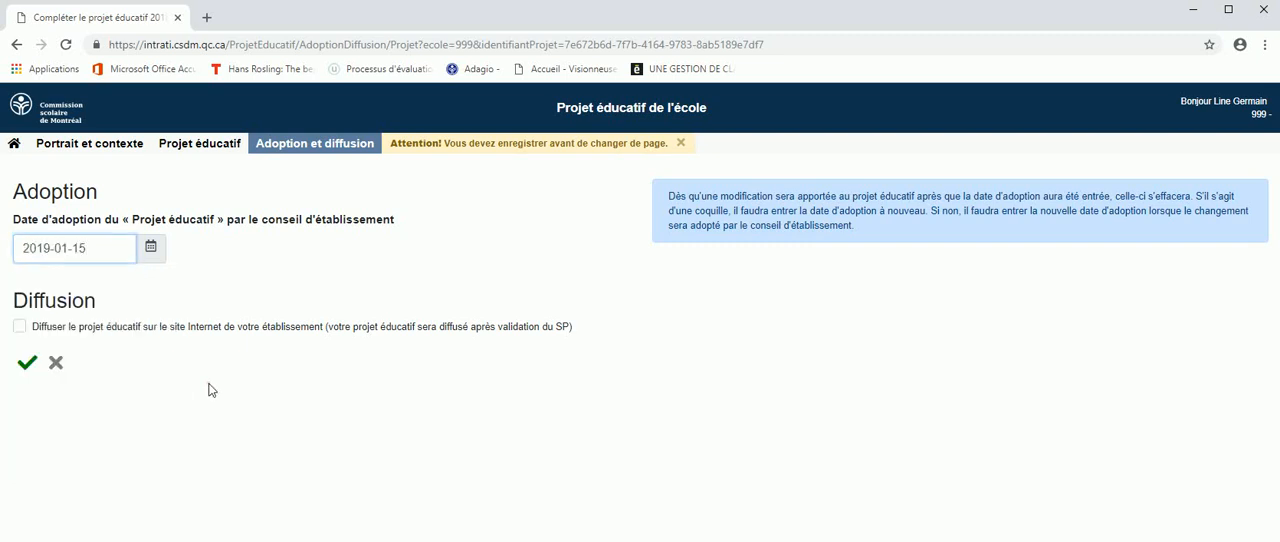
Enable diffusion of the educational project on the school's website, save the adoption and diffusion settings, and return to the project list
left_click(19, 326)
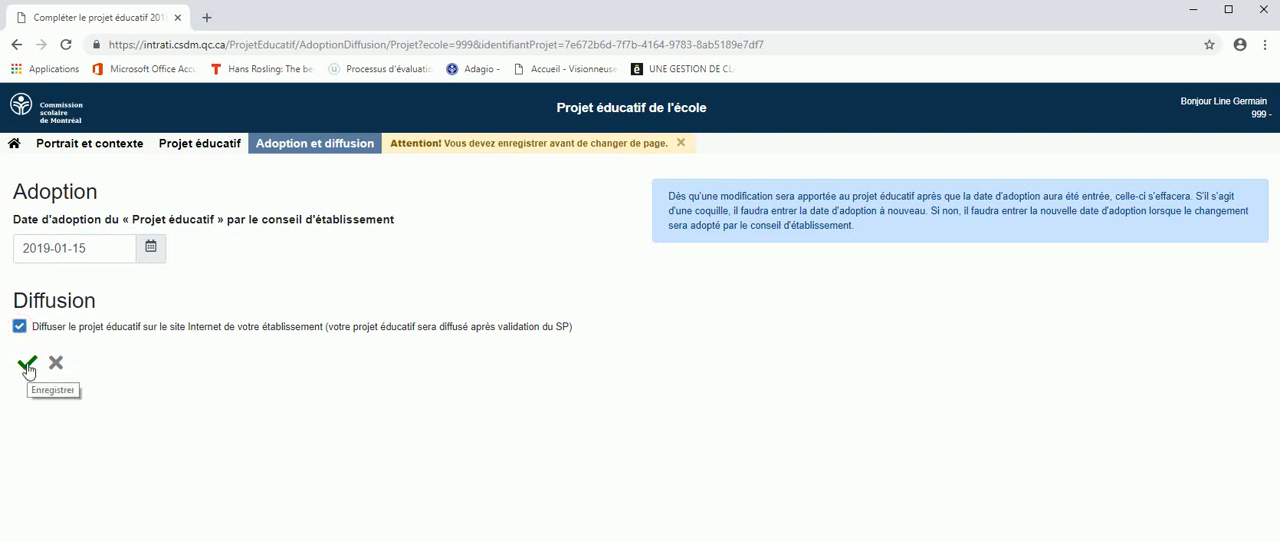
left_click(28, 366)
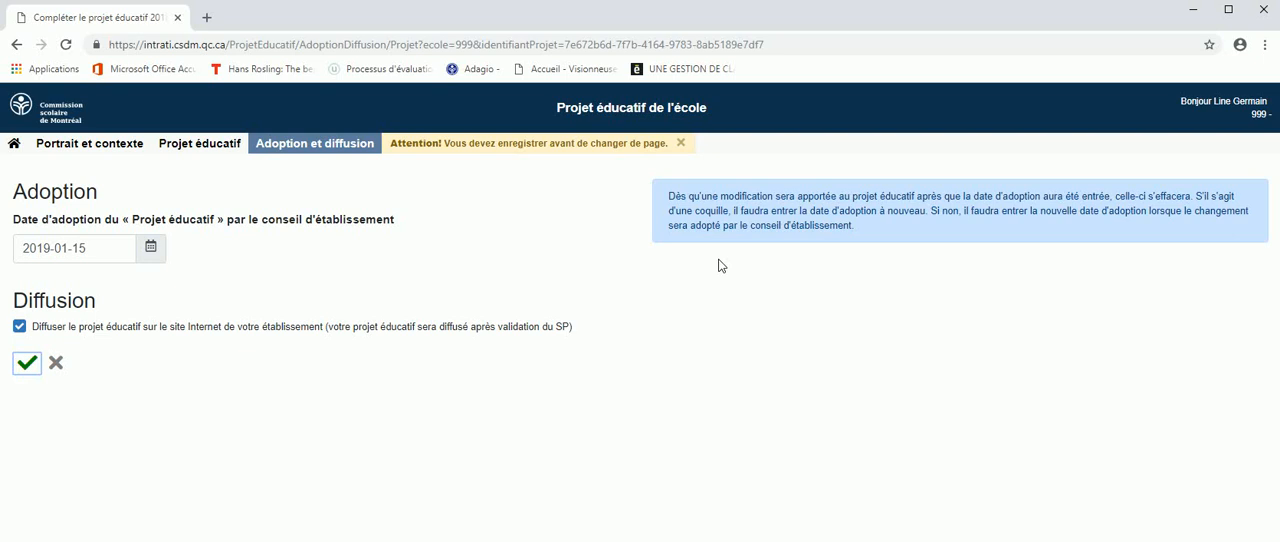
left_click(27, 363)
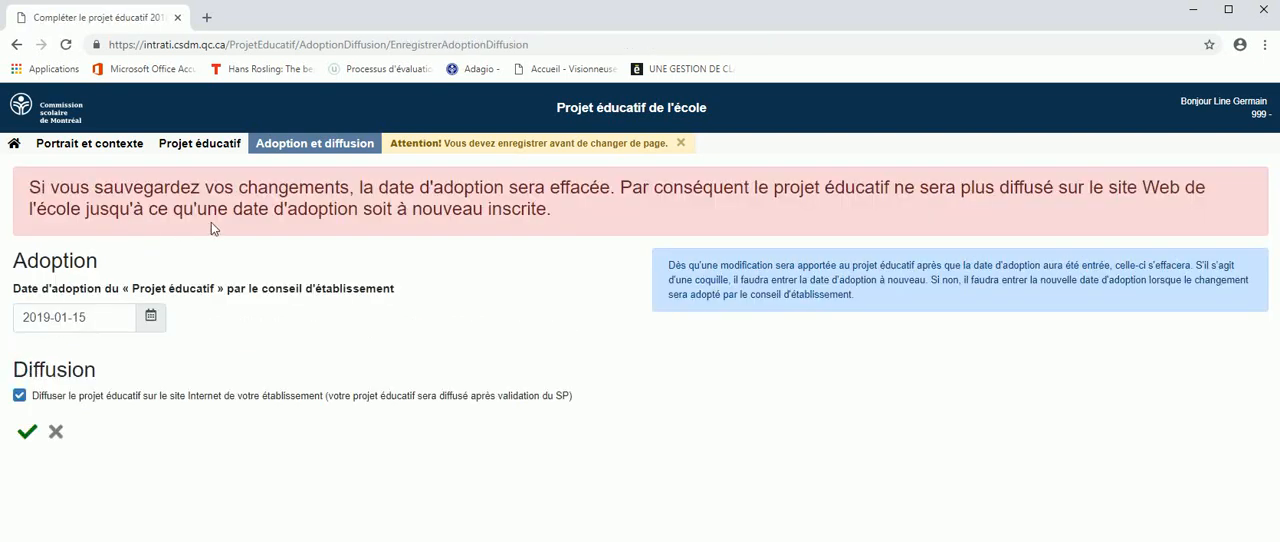
left_click(14, 145)
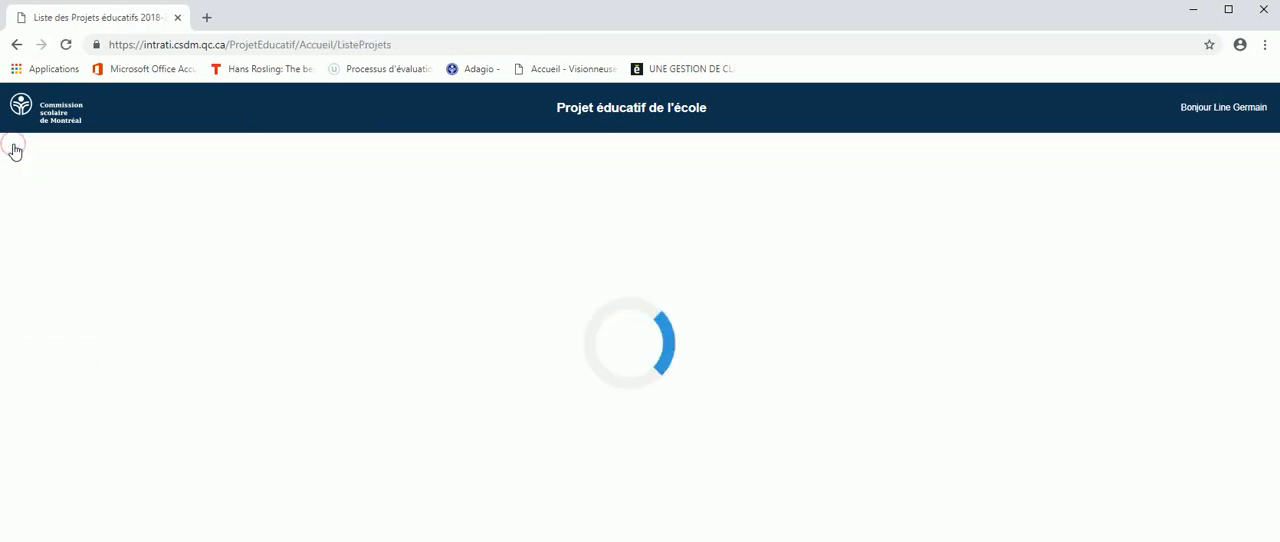